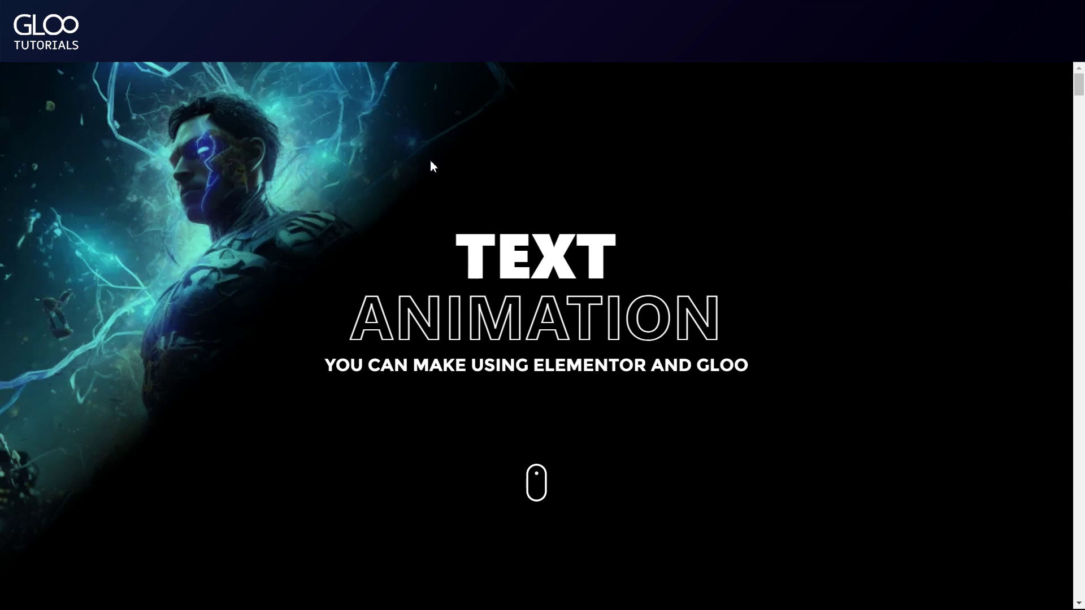
Step: Autoscroll the live page to play the letter, word and line scroll animations
{"action": "middle_click", "coordinate": [873, 148]}
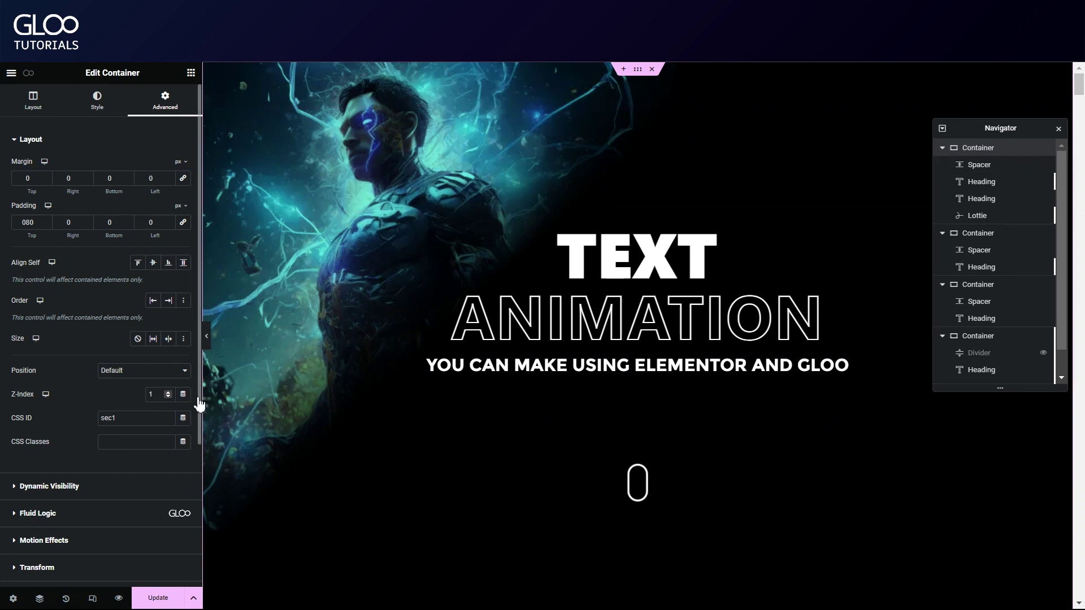
Step: Review the TEXT ANIMATION heading's styling and the subtitle heading's title text
{"action": "left_click", "coordinate": [536, 321]}
{"action": "left_click", "coordinate": [100, 103]}
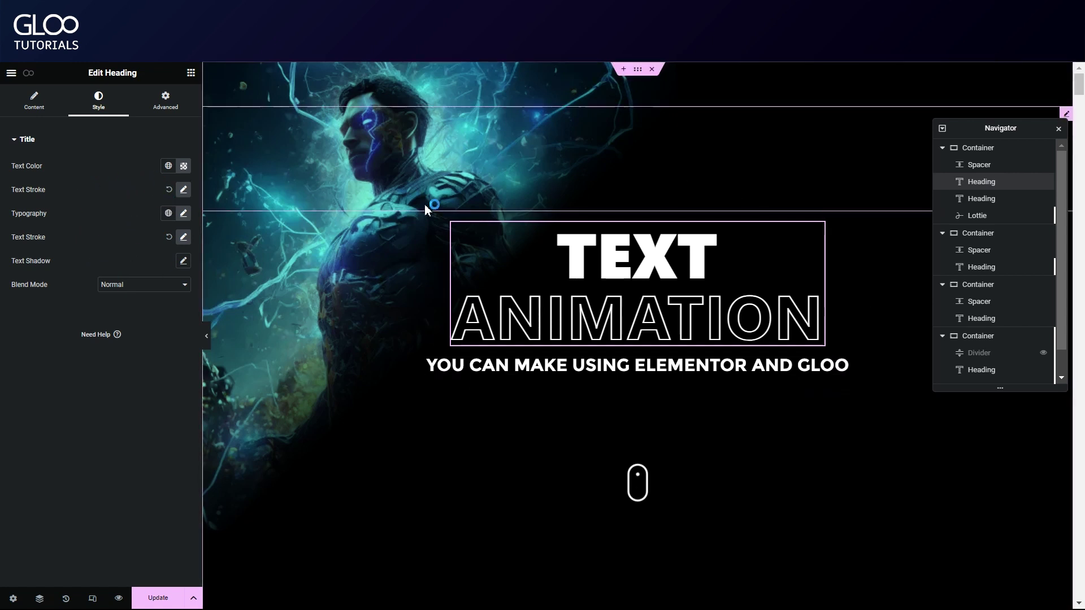
{"action": "left_click", "coordinate": [961, 198]}
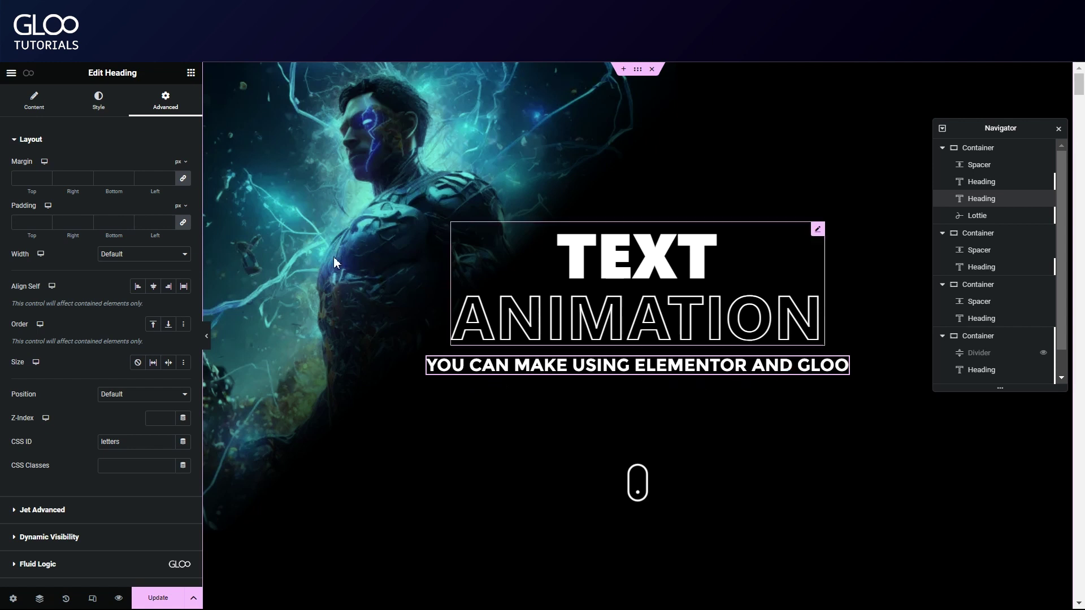
{"action": "left_click", "coordinate": [31, 100]}
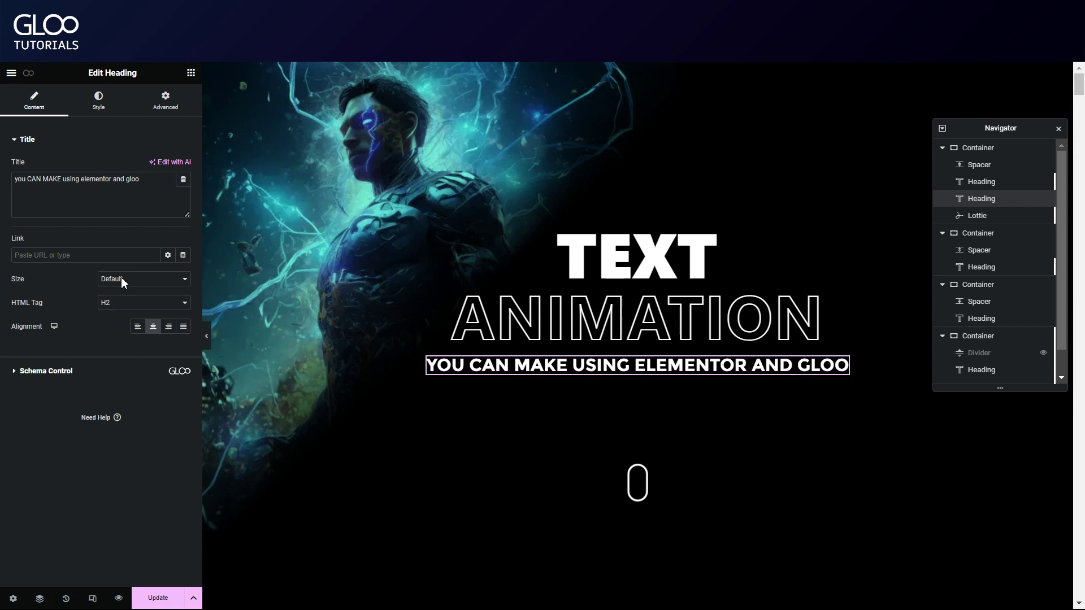
Step: Confirm the subtitle's CSS ID is 'letters', then select the Lottie scroll-icon widget
{"action": "left_click", "coordinate": [141, 105]}
{"action": "double_click", "coordinate": [143, 443]}
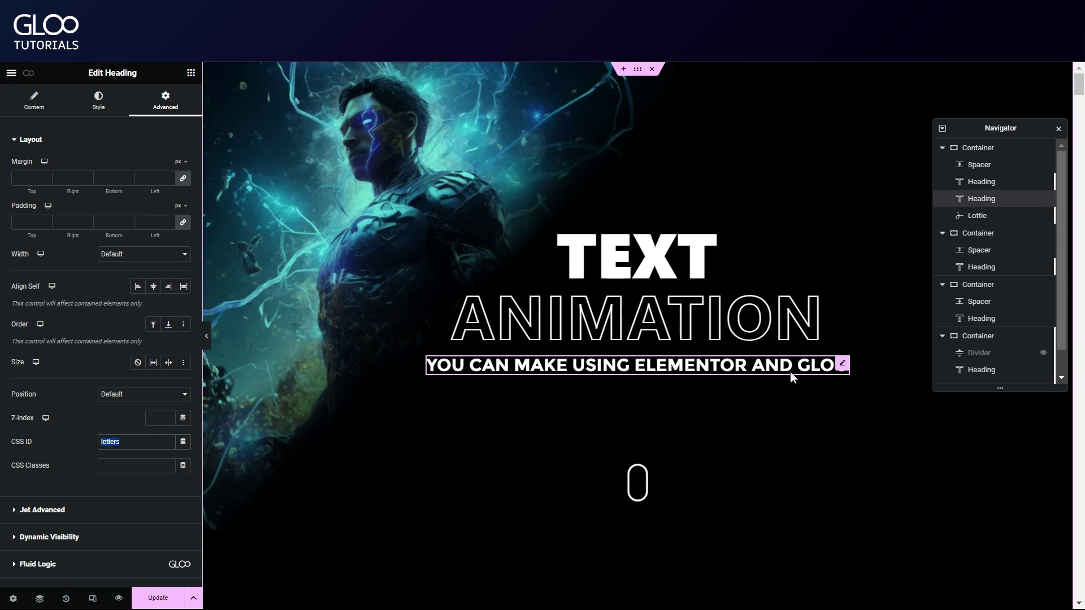
{"action": "left_click", "coordinate": [983, 216]}
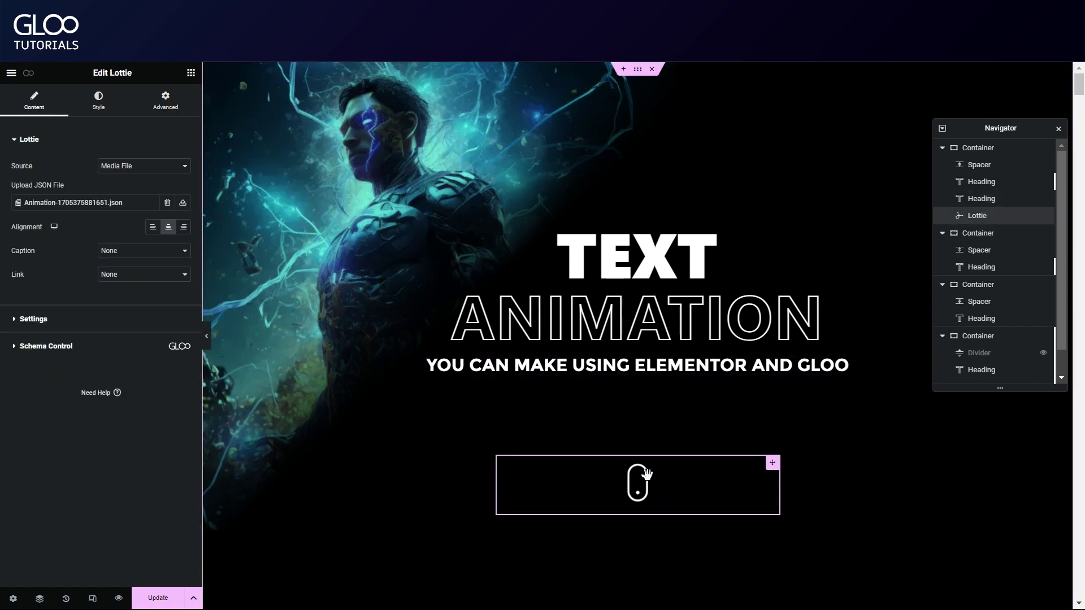
Step: Review the hero container's layout settings, noting its minimum height of 600
{"action": "scroll", "coordinate": [822, 294], "scroll_direction": "down", "scroll_amount": 6}
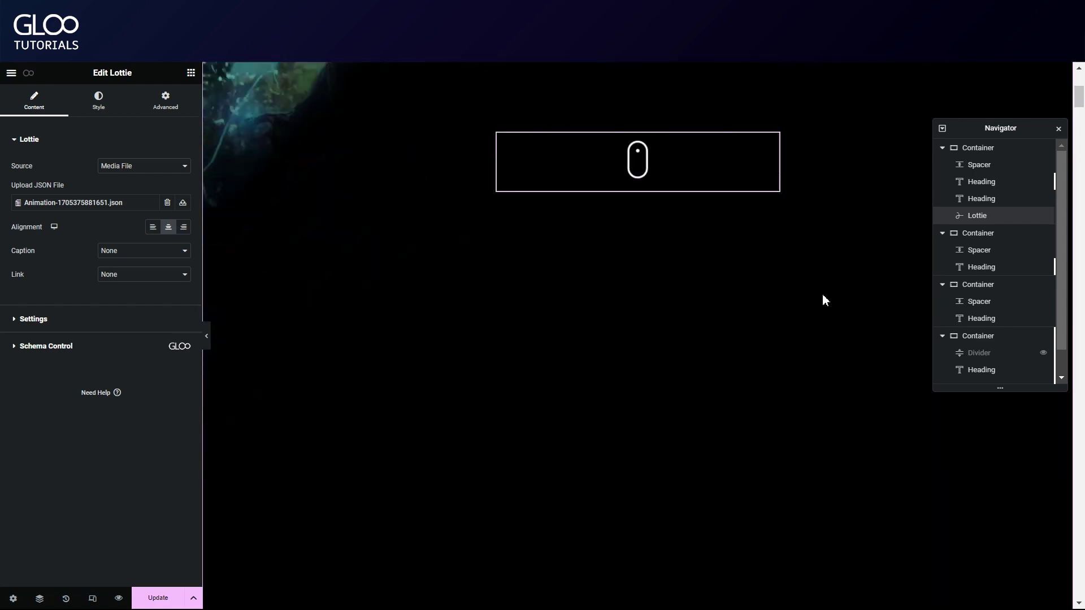
{"action": "scroll", "coordinate": [822, 300], "scroll_direction": "down", "scroll_amount": 5}
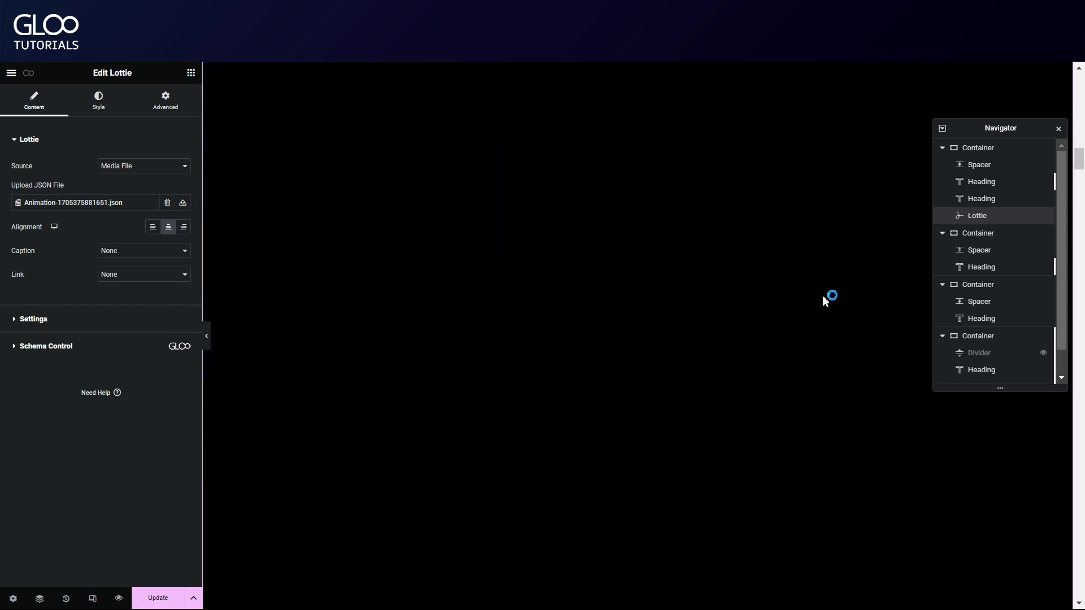
{"action": "scroll", "coordinate": [821, 309], "scroll_direction": "down", "scroll_amount": 4}
{"action": "scroll", "coordinate": [823, 308], "scroll_direction": "up", "scroll_amount": 7}
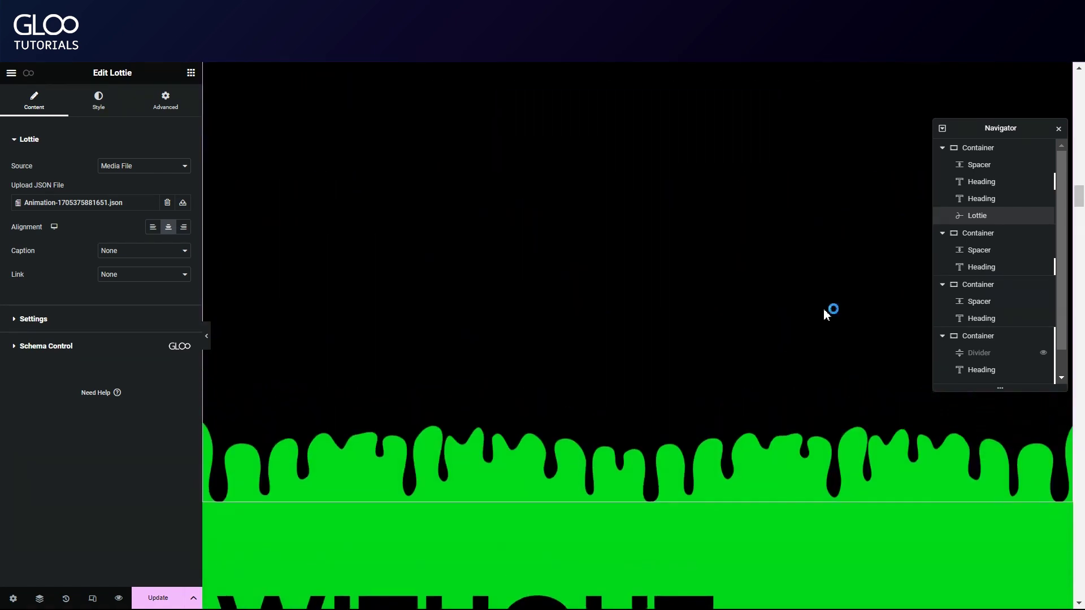
{"action": "scroll", "coordinate": [825, 309], "scroll_direction": "down", "scroll_amount": 8}
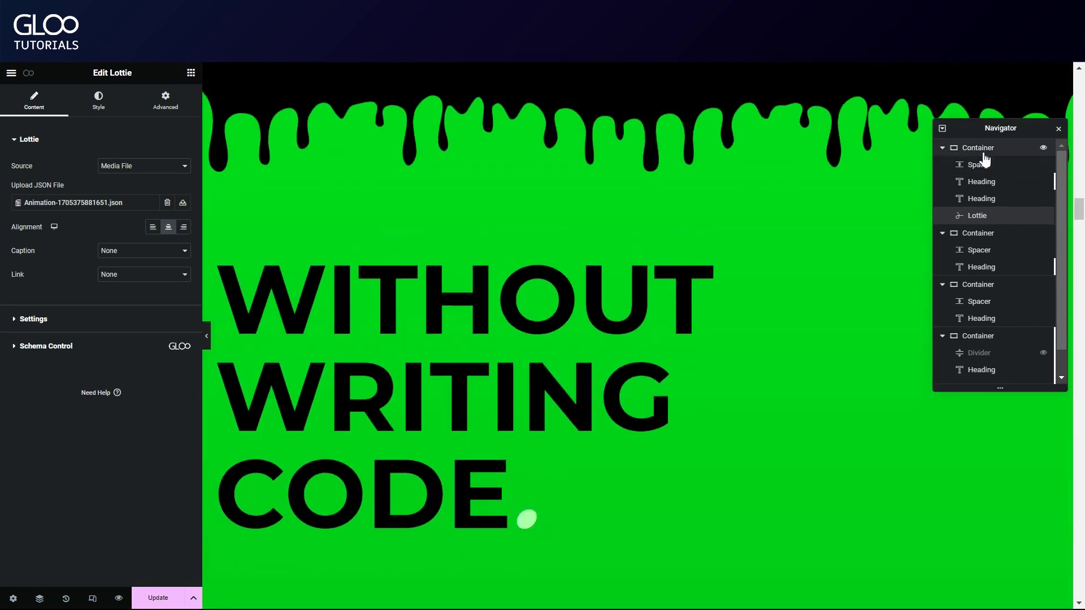
{"action": "left_click", "coordinate": [977, 148]}
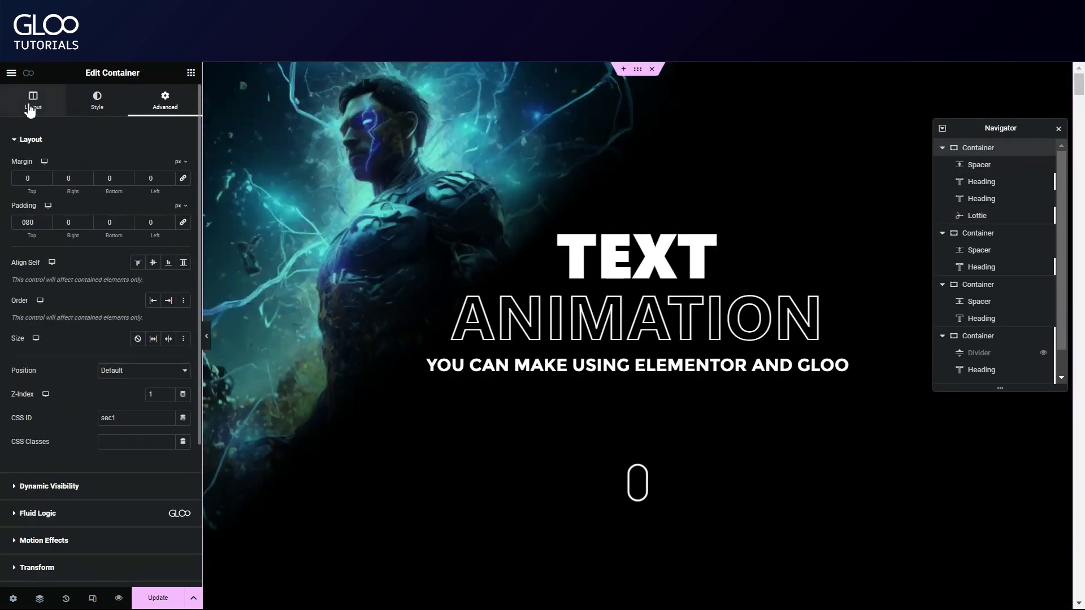
{"action": "left_click", "coordinate": [32, 100]}
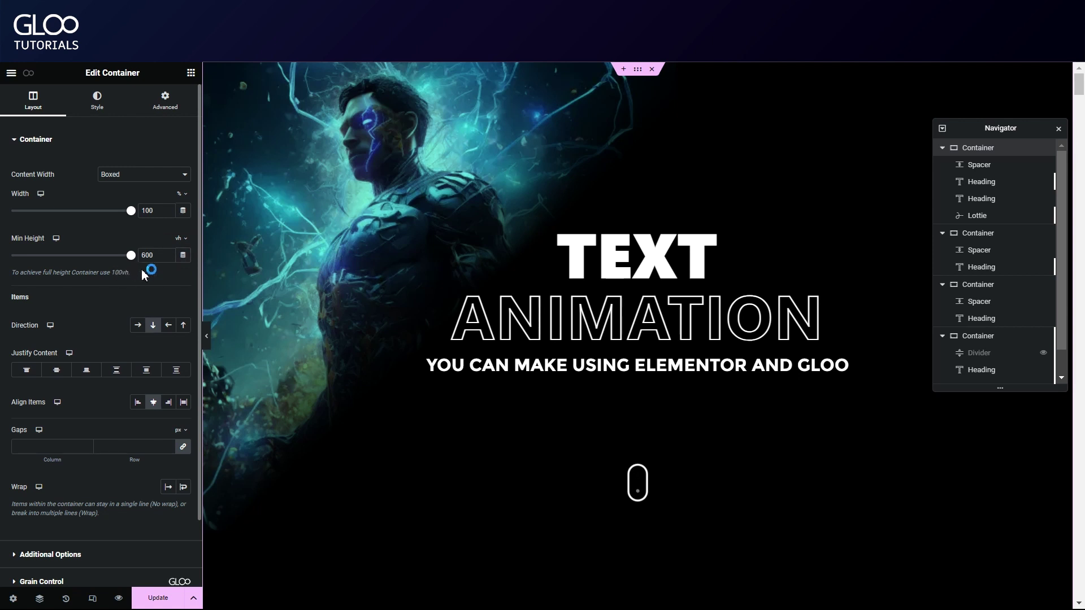
{"action": "left_click", "coordinate": [162, 265]}
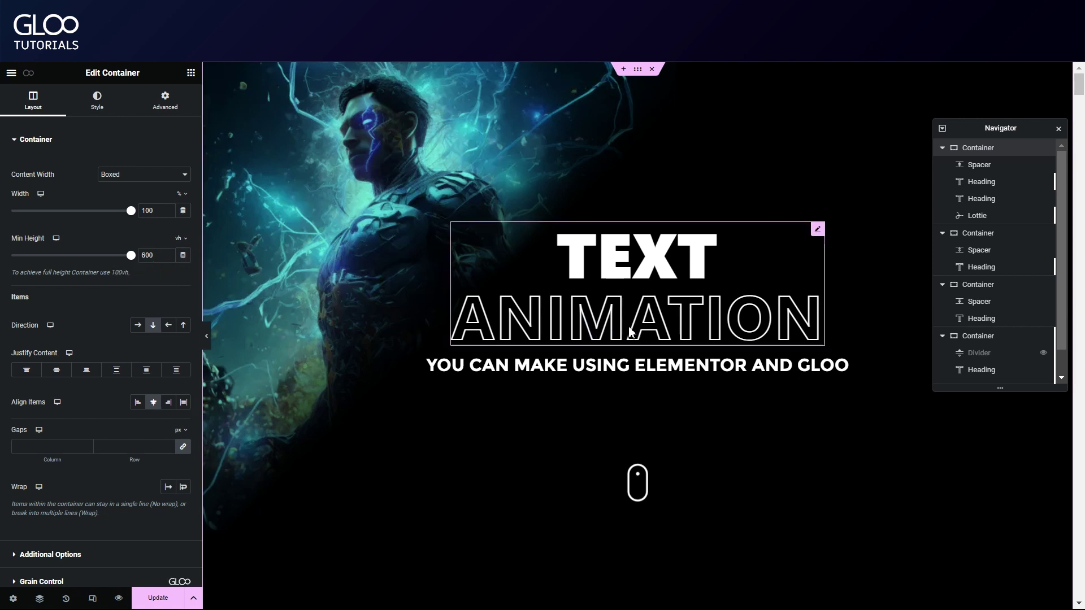
Step: Give the WITHOUT WRITING CODE heading the CSS ID 'words', keeping its H2 tag
{"action": "scroll", "coordinate": [640, 346], "scroll_direction": "down", "scroll_amount": 5}
{"action": "scroll", "coordinate": [646, 368], "scroll_direction": "down", "scroll_amount": 7}
{"action": "left_click", "coordinate": [508, 316]}
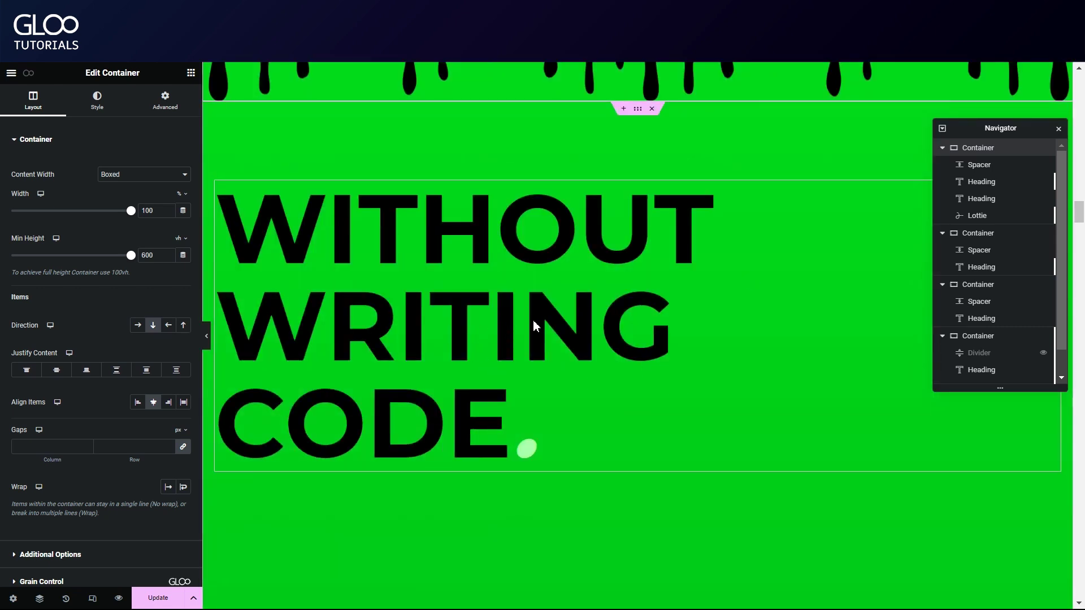
{"action": "left_click", "coordinate": [531, 349]}
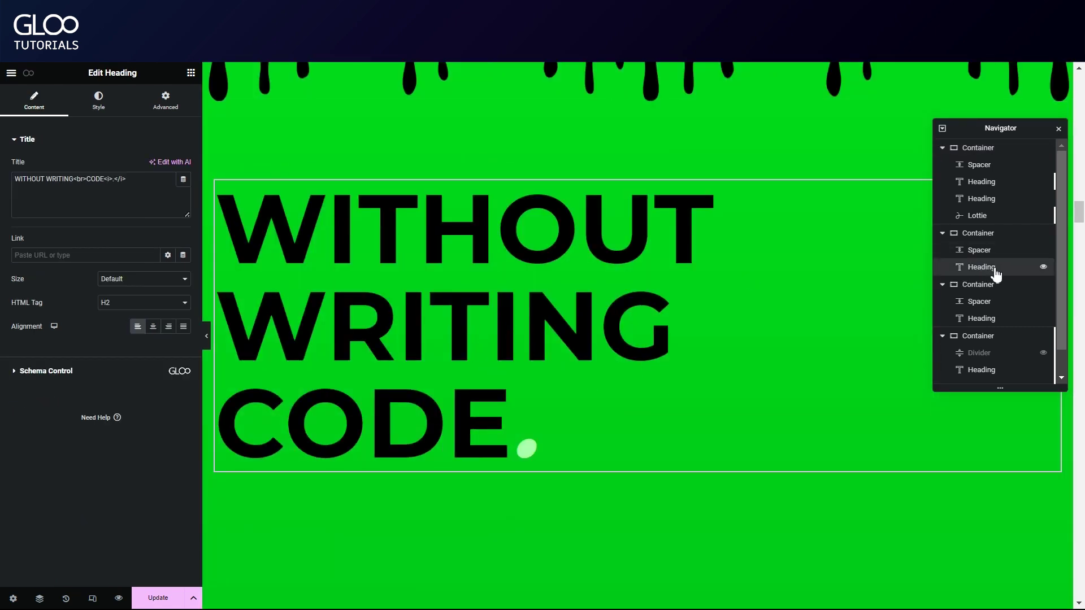
{"action": "left_click", "coordinate": [105, 310]}
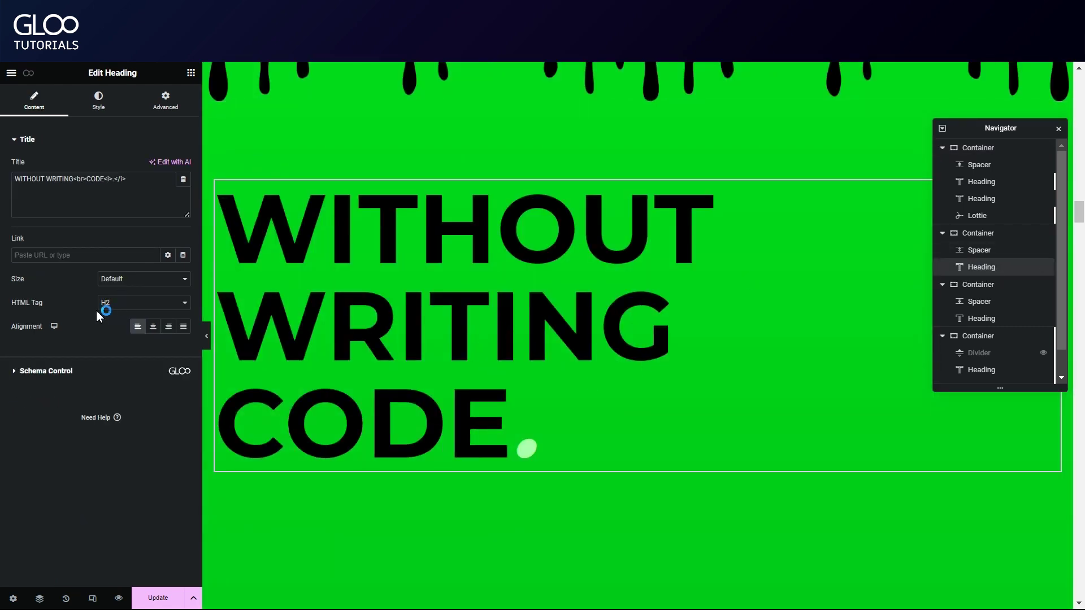
{"action": "left_click", "coordinate": [163, 103]}
{"action": "left_click", "coordinate": [125, 442]}
{"action": "type", "text": "words"}
{"action": "double_click", "coordinate": [125, 441]}
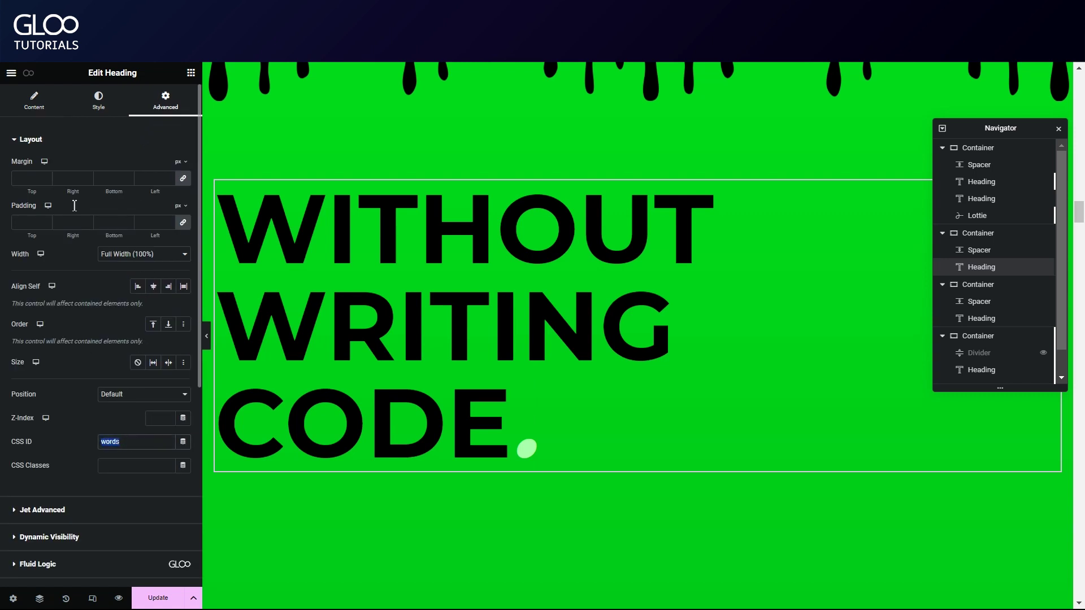
{"action": "left_click", "coordinate": [34, 102]}
{"action": "left_click", "coordinate": [122, 303]}
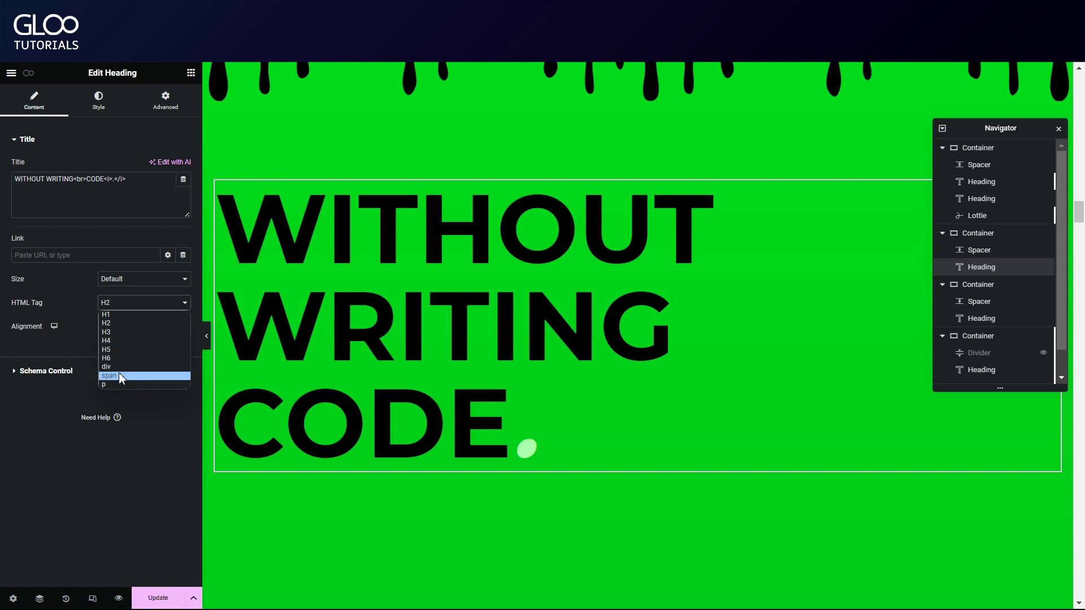
{"action": "left_click", "coordinate": [82, 302]}
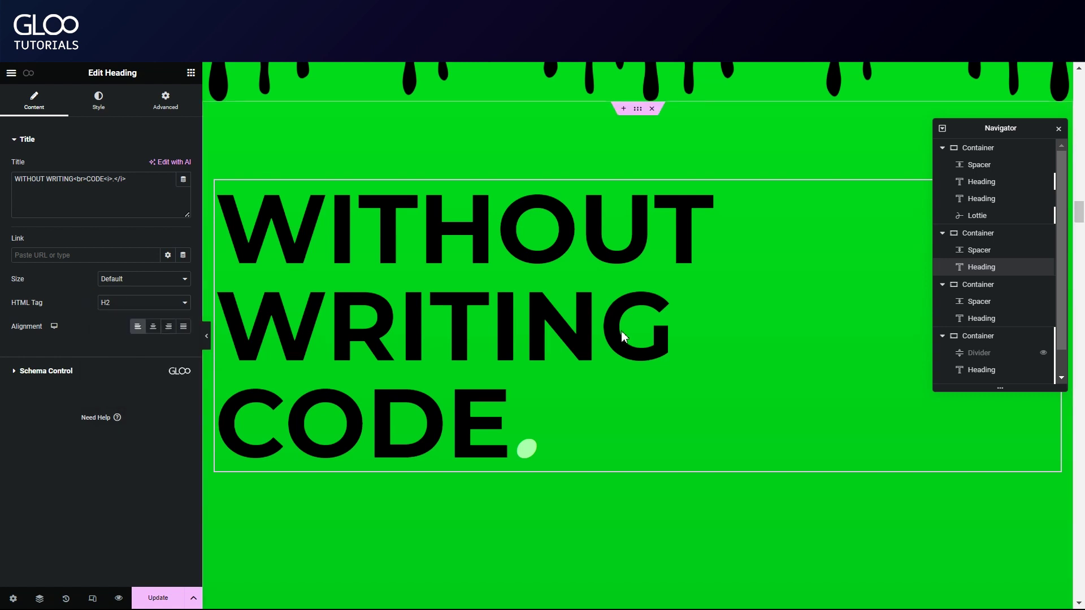
Step: Set the multi-line split-text heading's CSS ID to 'lines'
{"action": "scroll", "coordinate": [779, 296], "scroll_direction": "down", "scroll_amount": 5}
{"action": "scroll", "coordinate": [780, 297], "scroll_direction": "down", "scroll_amount": 3}
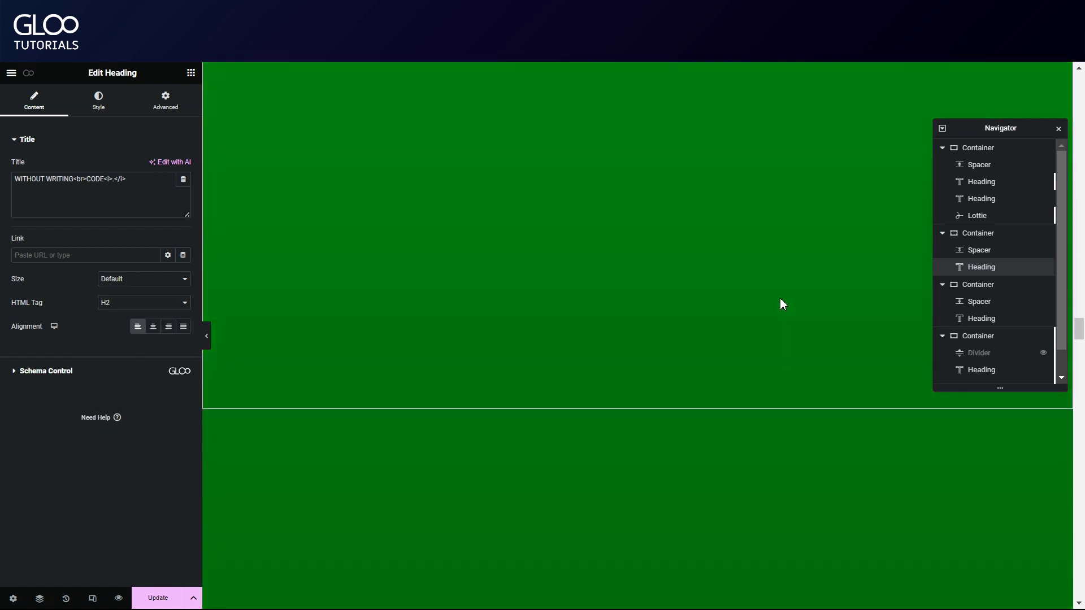
{"action": "left_click", "coordinate": [673, 255]}
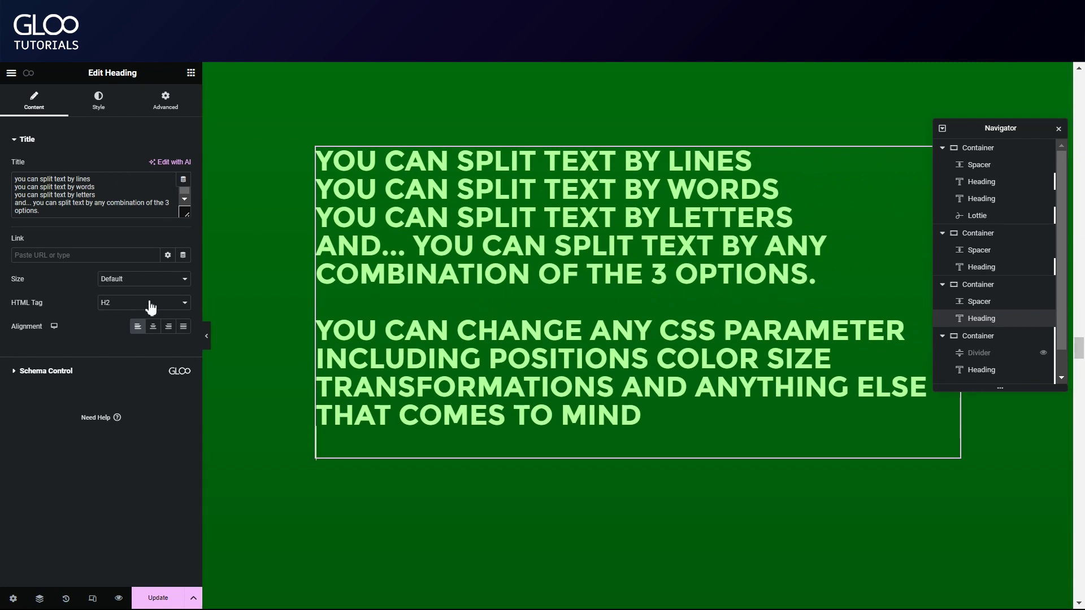
{"action": "left_click", "coordinate": [168, 105]}
{"action": "left_click", "coordinate": [128, 441]}
{"action": "type", "text": "lines"}
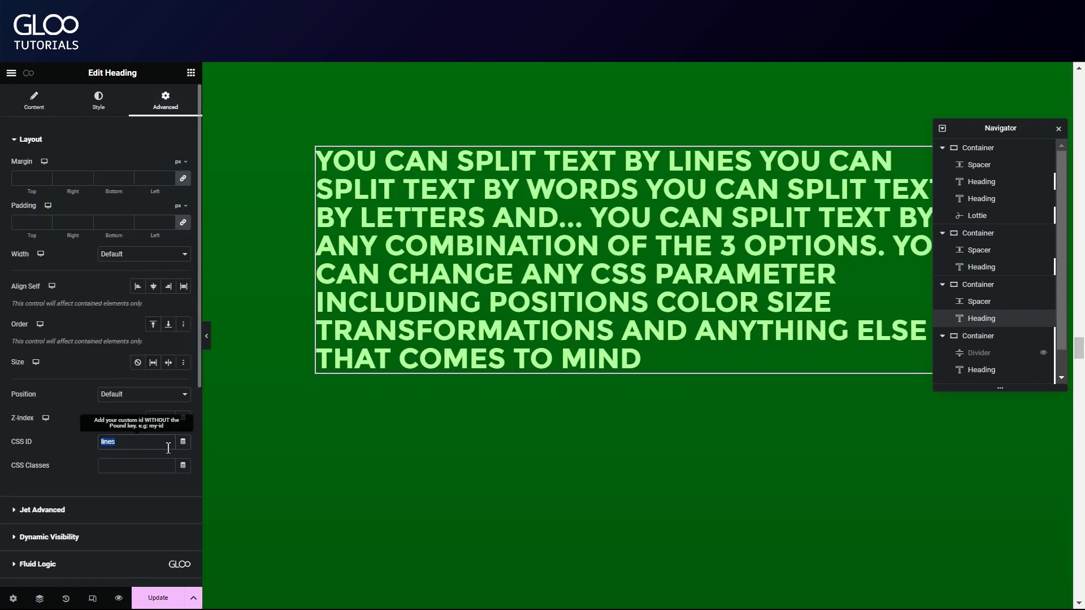
Step: Inspect the 'Its time to unleash your creativity' heading, which has CSS ID text-1
{"action": "left_click", "coordinate": [963, 336]}
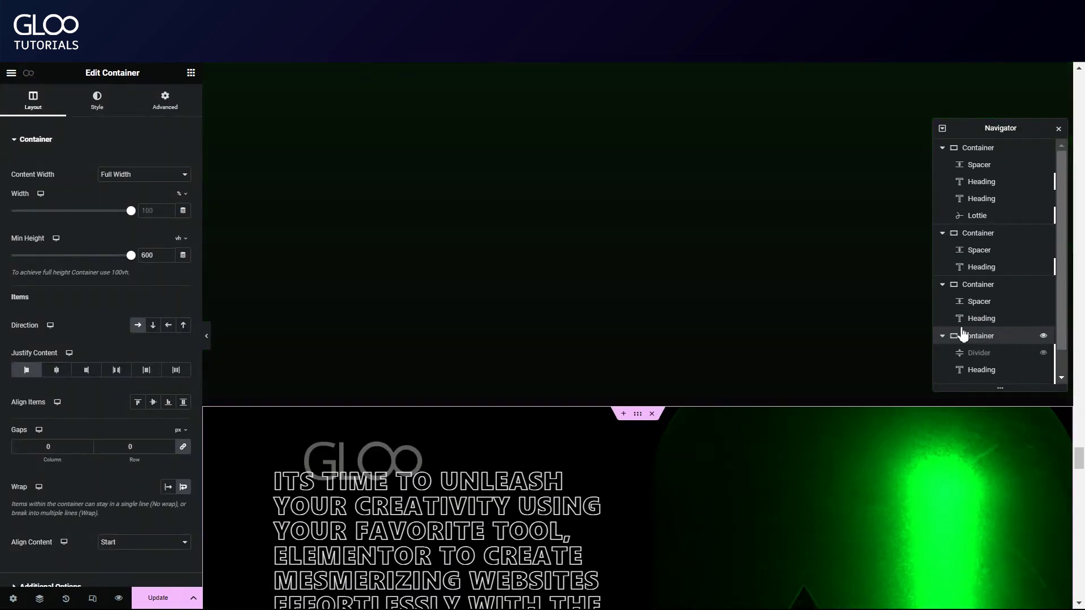
{"action": "left_click", "coordinate": [588, 320]}
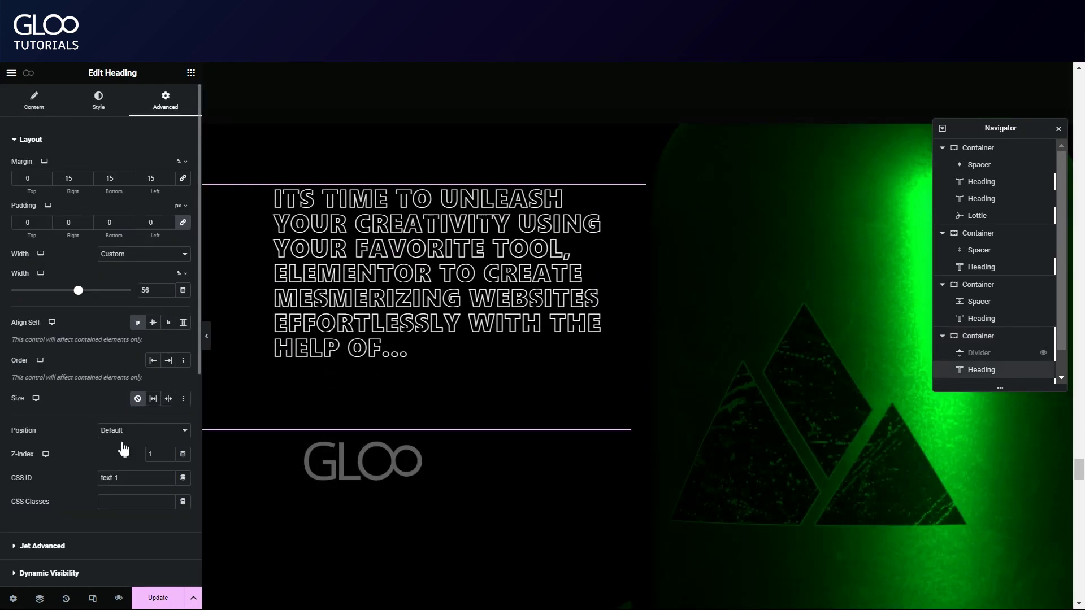
{"action": "left_click", "coordinate": [125, 478]}
{"action": "left_click", "coordinate": [34, 101]}
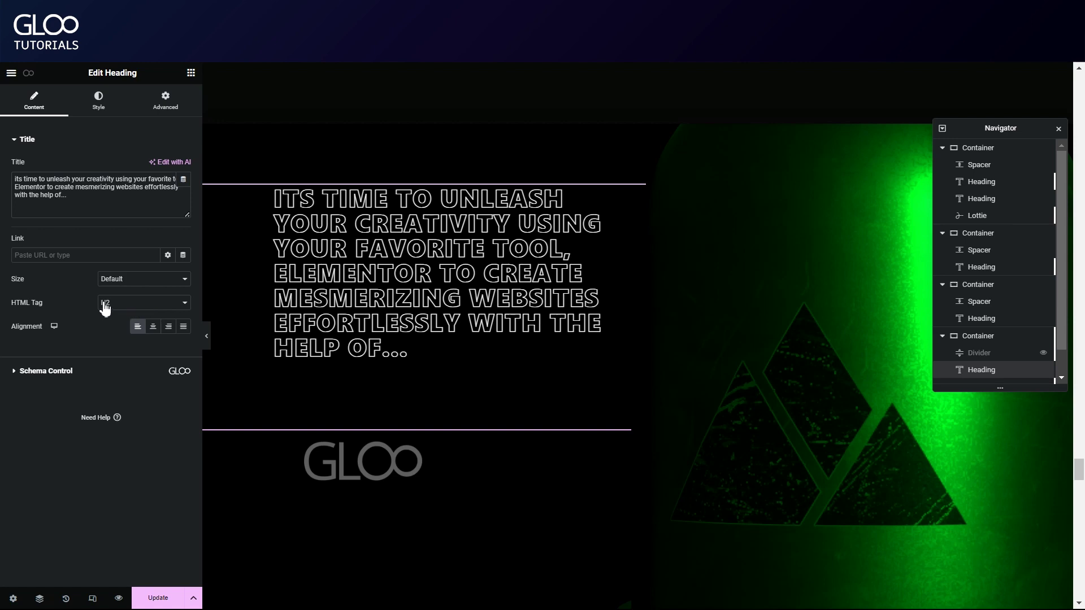
Step: Open the page's Gloo Interactor settings and expand the 'letters' GSAP event
{"action": "left_click", "coordinate": [765, 322]}
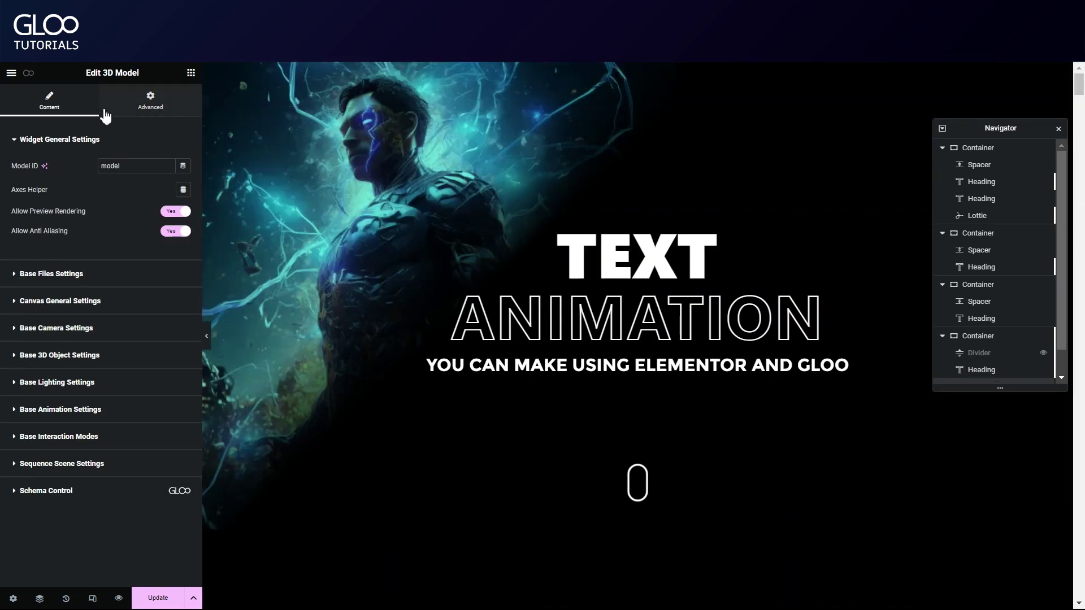
{"action": "left_click", "coordinate": [24, 76]}
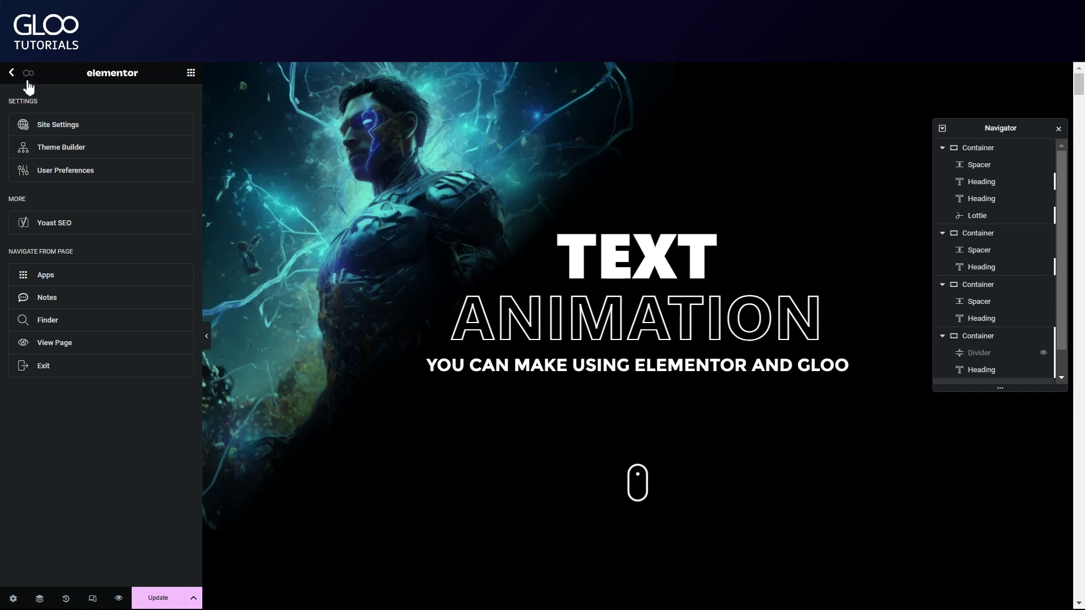
{"action": "left_click", "coordinate": [27, 75]}
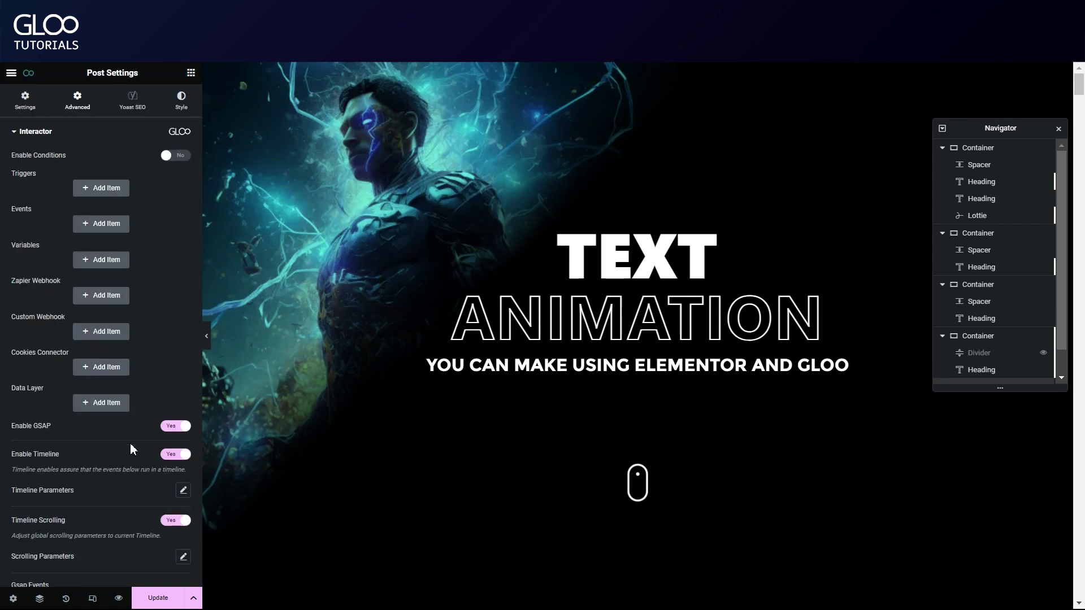
{"action": "scroll", "coordinate": [144, 395], "scroll_direction": "down", "scroll_amount": 7}
{"action": "scroll", "coordinate": [102, 340], "scroll_direction": "up", "scroll_amount": 5}
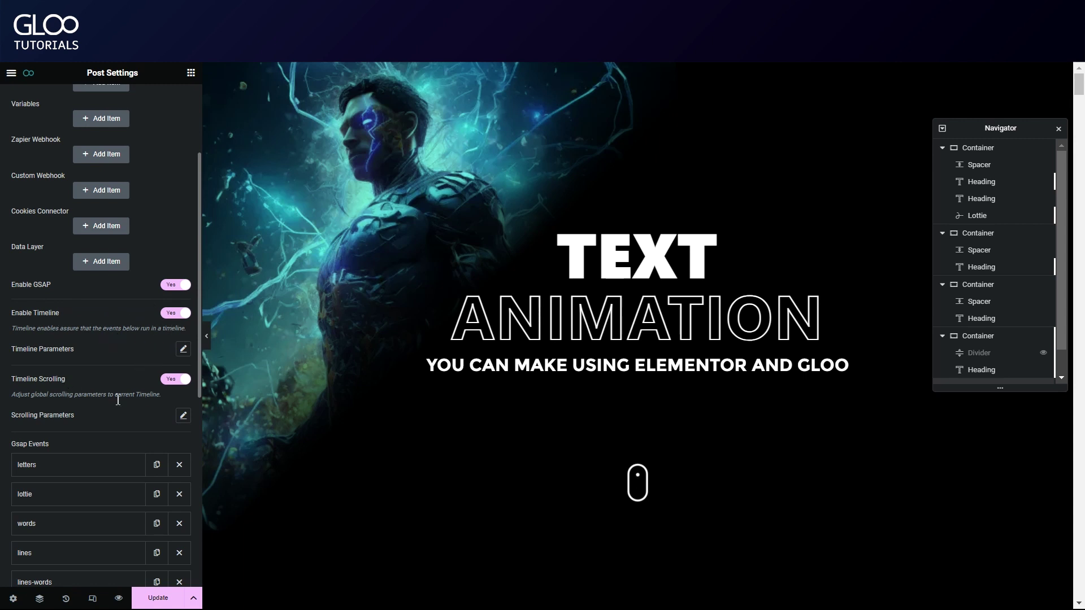
{"action": "scroll", "coordinate": [134, 399], "scroll_direction": "down", "scroll_amount": 1}
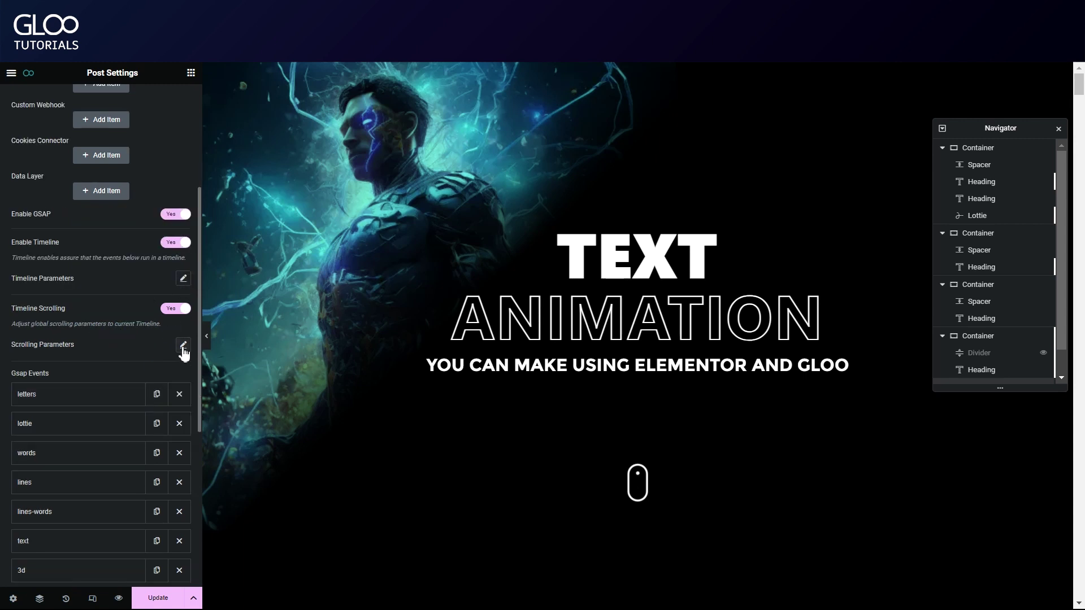
{"action": "left_click", "coordinate": [152, 307]}
{"action": "scroll", "coordinate": [130, 316], "scroll_direction": "down", "scroll_amount": 3}
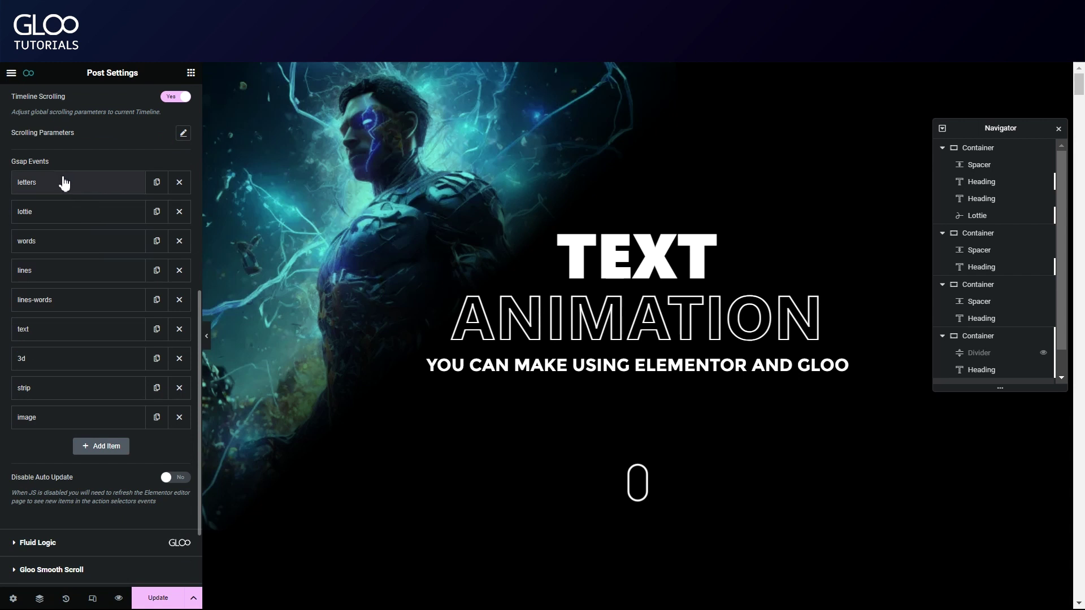
{"action": "left_click", "coordinate": [65, 181]}
Step: Keep the letters event as Split Text with the To function and Letters split type
{"action": "scroll", "coordinate": [85, 169], "scroll_direction": "down", "scroll_amount": 1}
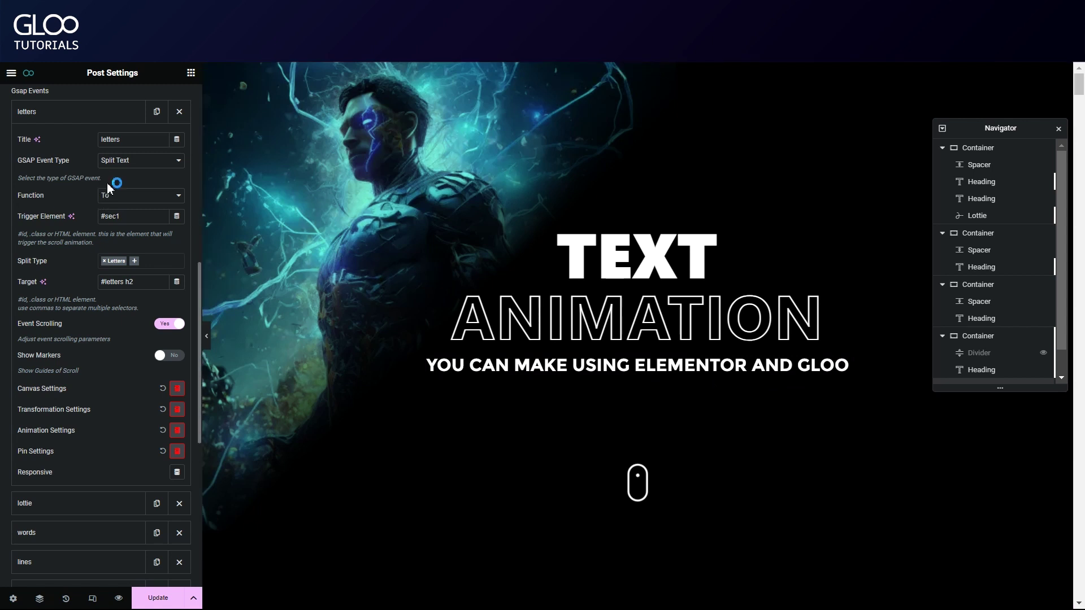
{"action": "left_click", "coordinate": [119, 163]}
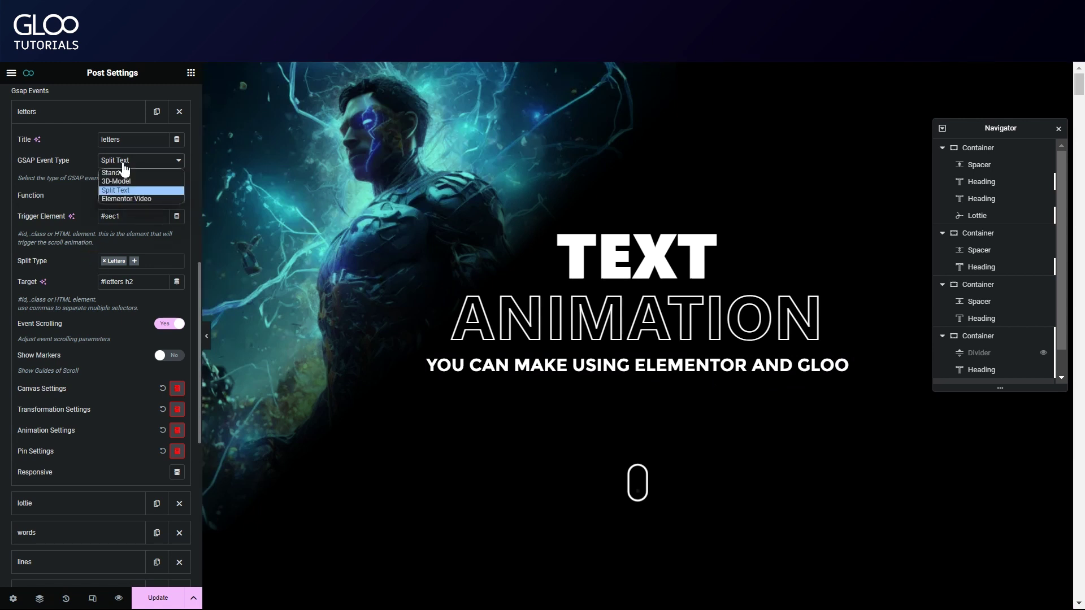
{"action": "left_click", "coordinate": [116, 190]}
{"action": "left_click", "coordinate": [132, 195]}
{"action": "left_click", "coordinate": [116, 208]}
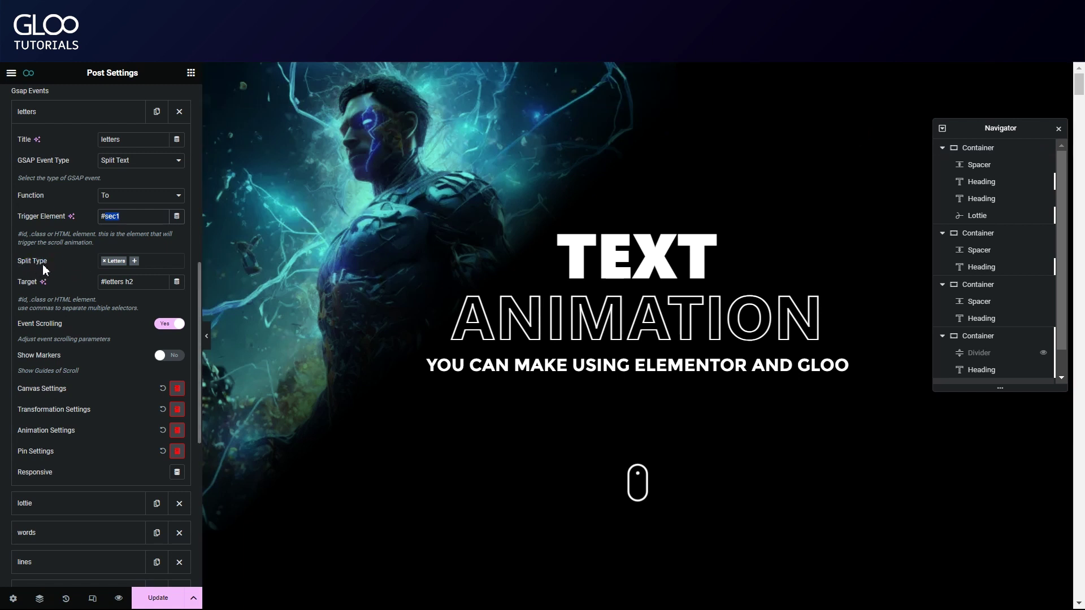
{"action": "left_click", "coordinate": [135, 261]}
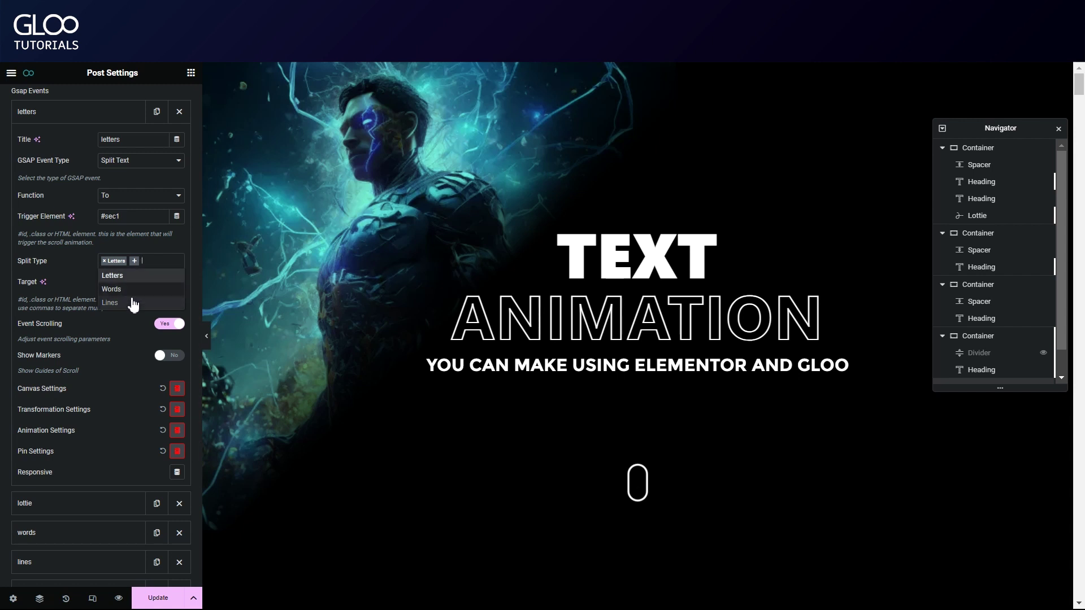
{"action": "left_click", "coordinate": [147, 264]}
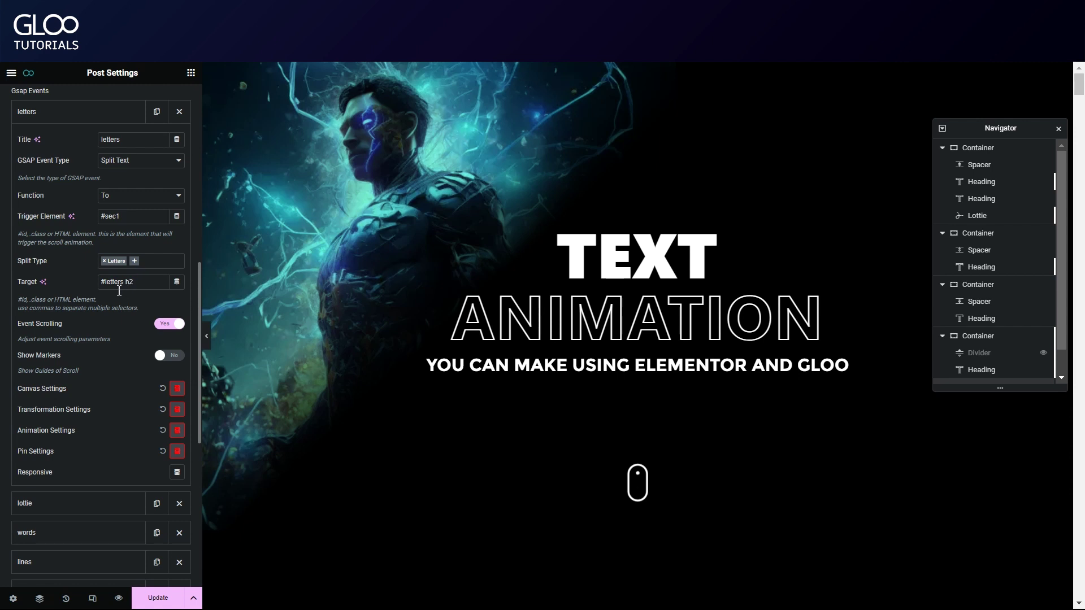
{"action": "scroll", "coordinate": [119, 290], "scroll_direction": "down", "scroll_amount": 2}
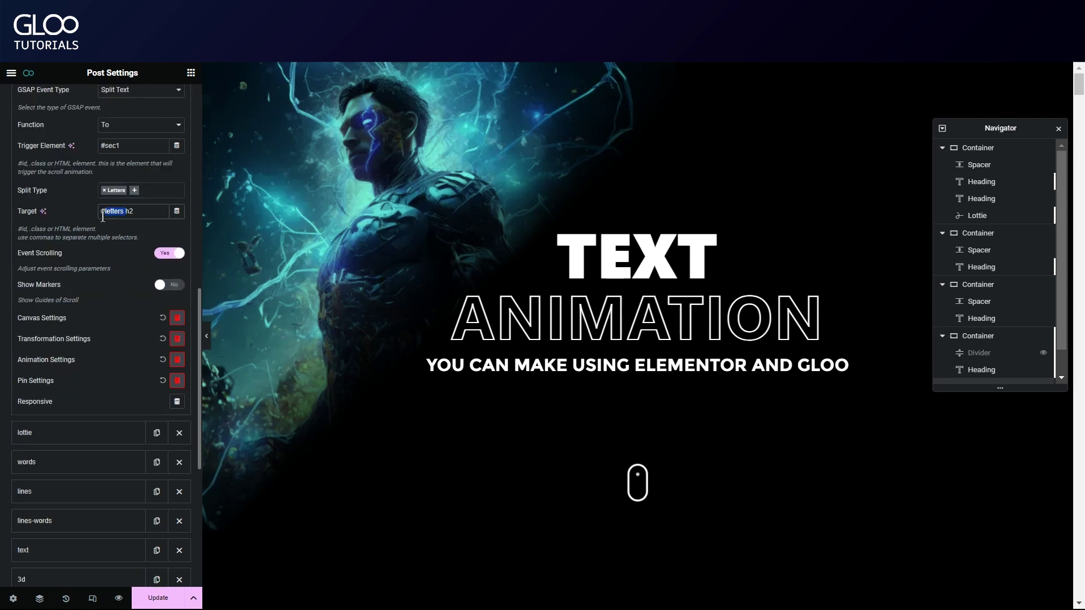
{"action": "left_click_drag", "start_coordinate": [101, 215], "coordinate": [121, 216]}
{"action": "left_click", "coordinate": [147, 213]}
Step: Check the subheading widget's content and heading tag
{"action": "left_click", "coordinate": [476, 367]}
{"action": "scroll", "coordinate": [70, 354], "scroll_direction": "down", "scroll_amount": 2}
{"action": "scroll", "coordinate": [62, 226], "scroll_direction": "up", "scroll_amount": 2}
{"action": "left_click", "coordinate": [42, 110]}
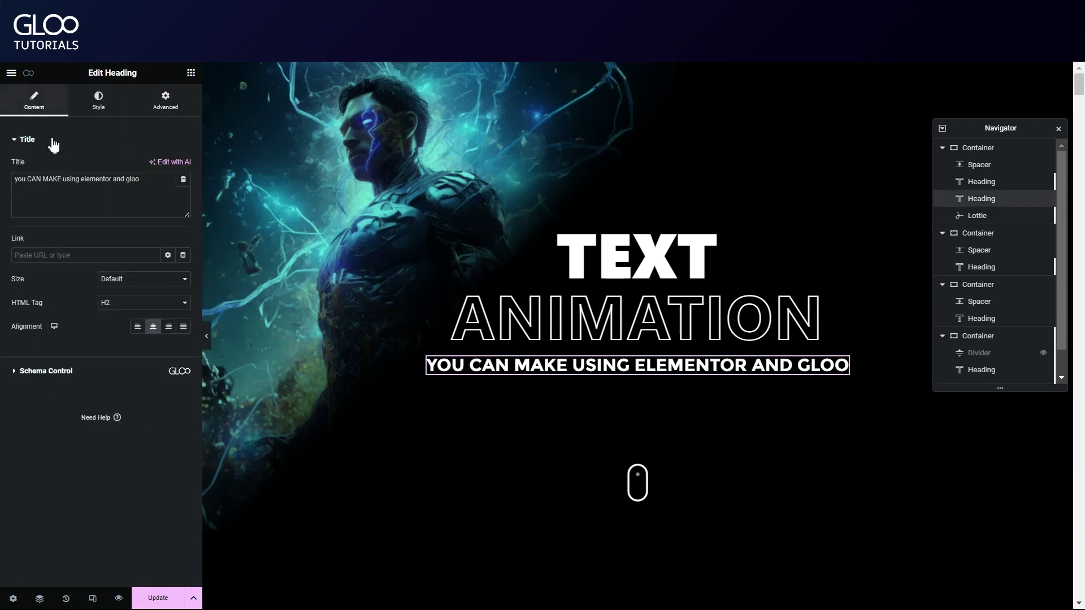
Step: Change the letters event's target selector to #letters h2
{"action": "left_click", "coordinate": [29, 73]}
{"action": "scroll", "coordinate": [75, 247], "scroll_direction": "down", "scroll_amount": 5}
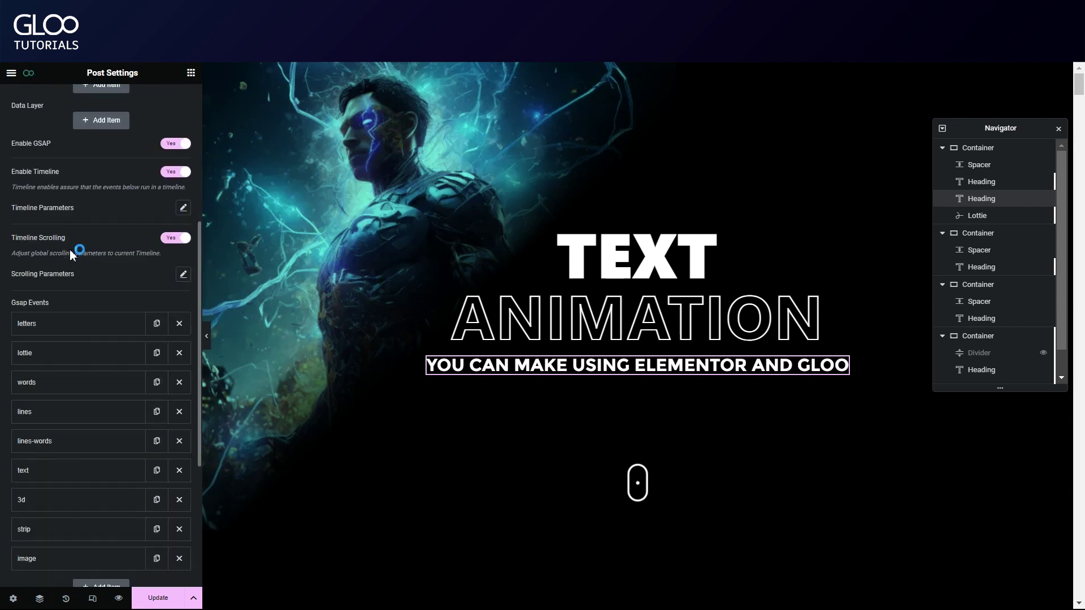
{"action": "left_click", "coordinate": [79, 328]}
{"action": "scroll", "coordinate": [90, 257], "scroll_direction": "down", "scroll_amount": 3}
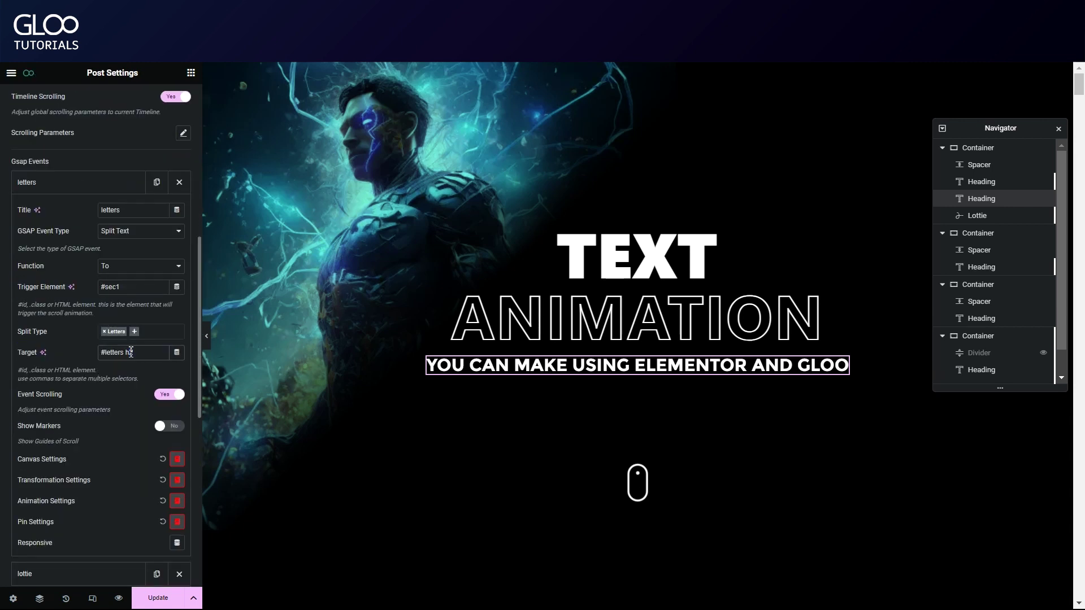
{"action": "key", "text": "BackSpace"}
{"action": "key", "text": "BackSpace"}
{"action": "type", "text": "2"}
{"action": "scroll", "coordinate": [89, 378], "scroll_direction": "down", "scroll_amount": 3}
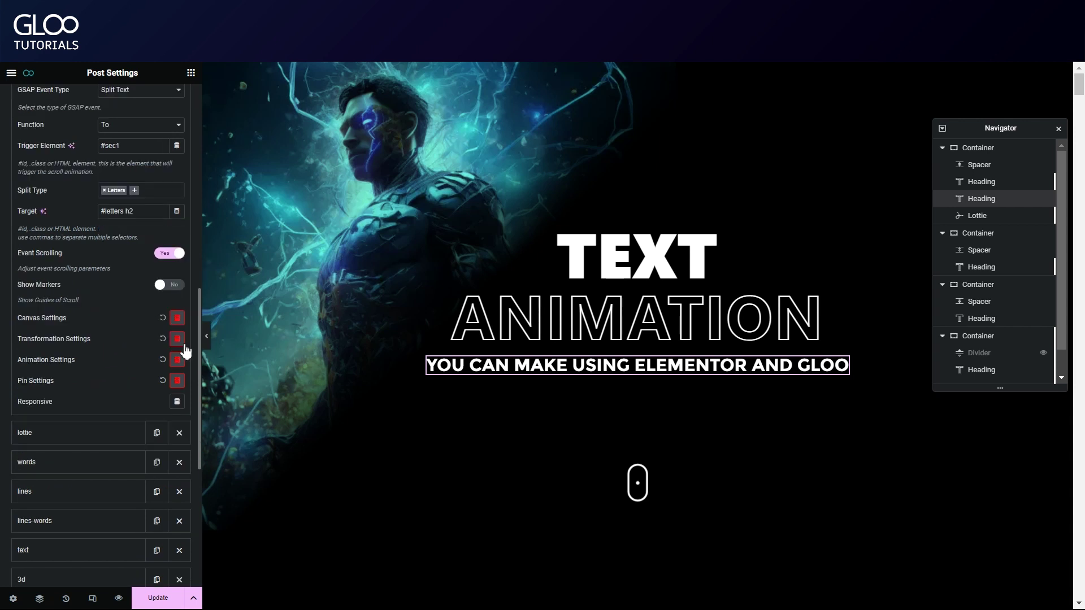
{"action": "left_click", "coordinate": [178, 339]}
{"action": "scroll", "coordinate": [104, 308], "scroll_direction": "down", "scroll_amount": 3}
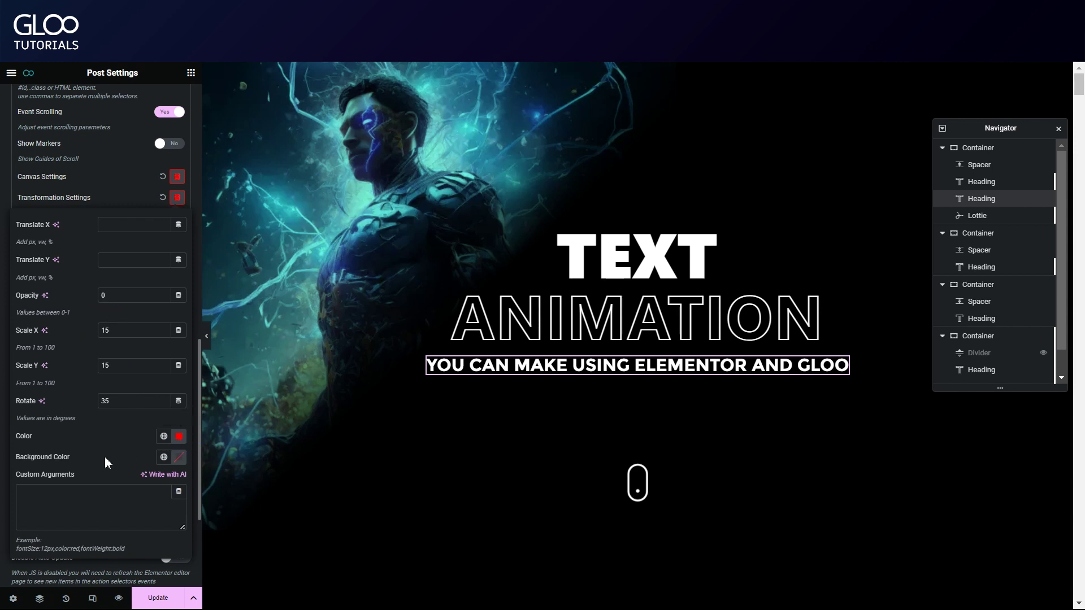
{"action": "left_click", "coordinate": [53, 503]}
{"action": "triple_click", "coordinate": [63, 553]}
{"action": "left_click", "coordinate": [53, 514]}
{"action": "double_click", "coordinate": [112, 294]}
{"action": "left_click_drag", "start_coordinate": [114, 295], "coordinate": [142, 295]}
{"action": "left_click", "coordinate": [120, 403]}
{"action": "double_click", "coordinate": [116, 367]}
{"action": "double_click", "coordinate": [116, 331]}
{"action": "left_click", "coordinate": [119, 188]}
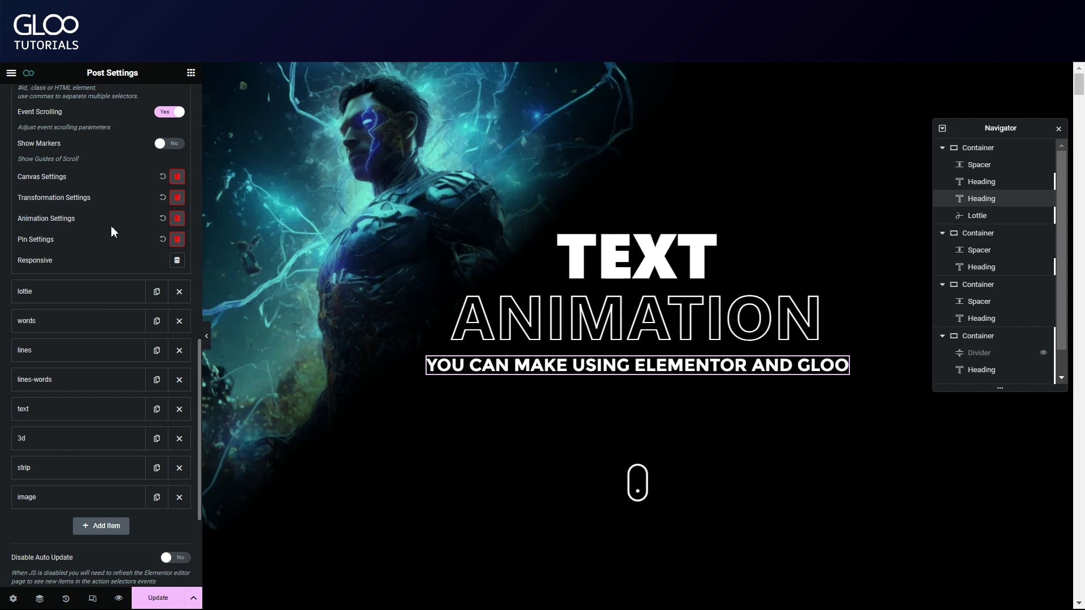
Step: Check the letters event's 0.4-second stagger and save the page
{"action": "left_click", "coordinate": [177, 219]}
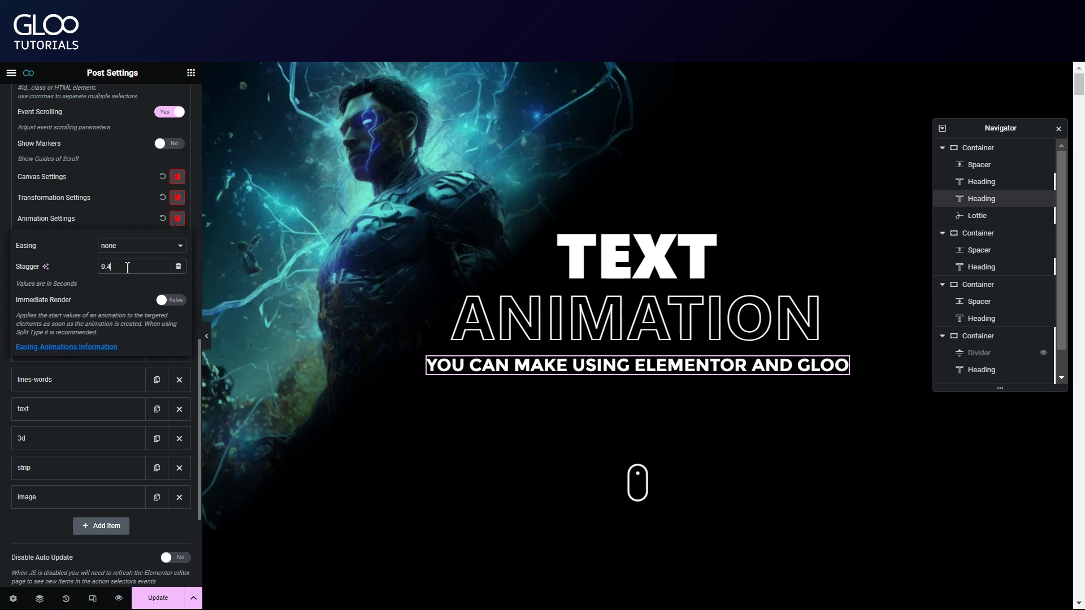
{"action": "left_click", "coordinate": [12, 213]}
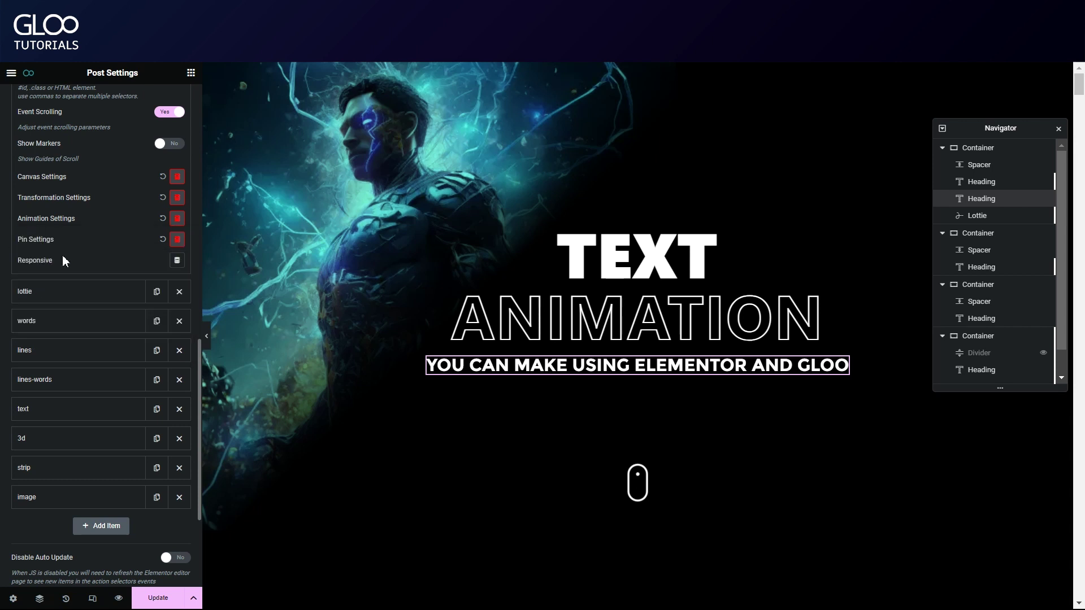
{"action": "scroll", "coordinate": [90, 303], "scroll_direction": "up", "scroll_amount": 1}
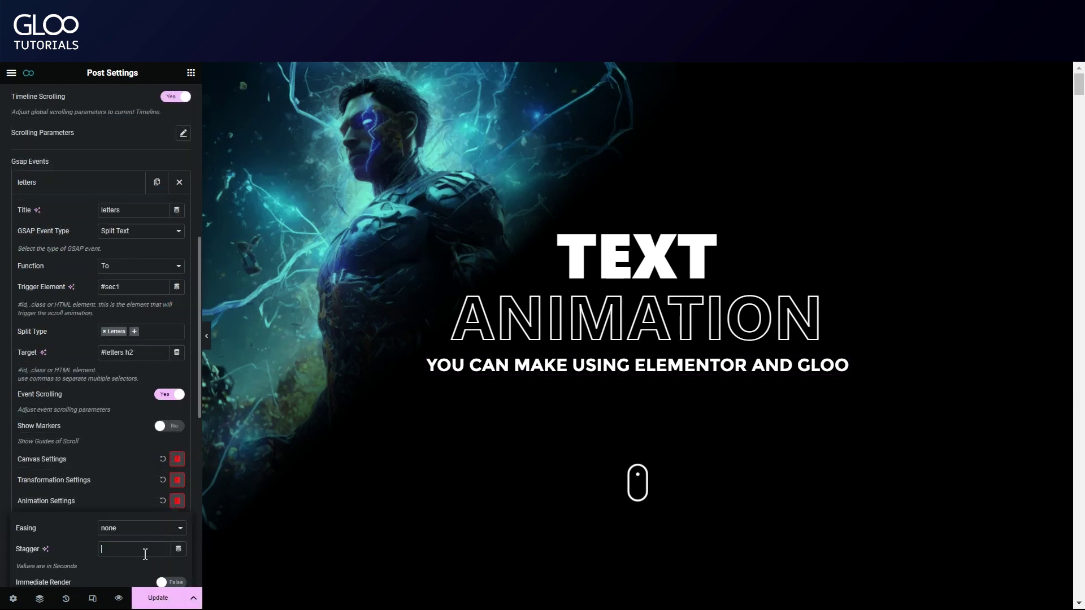
{"action": "left_click", "coordinate": [86, 460]}
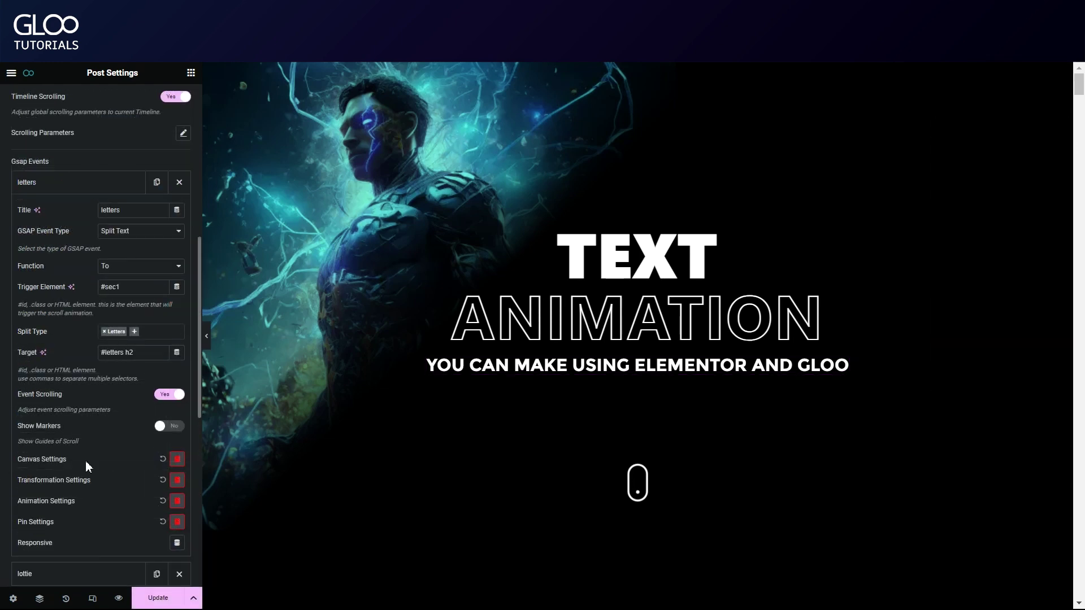
{"action": "left_click", "coordinate": [150, 598]}
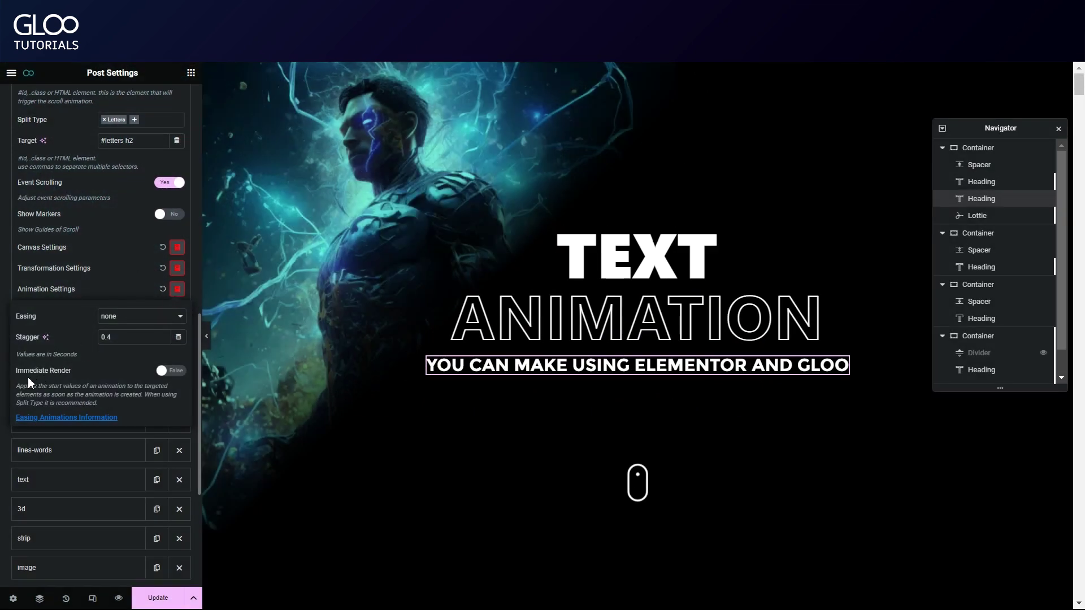
Step: Set Immediate Render to True for the letters animation
{"action": "left_click", "coordinate": [173, 373]}
{"action": "left_click_drag", "start_coordinate": [18, 390], "coordinate": [179, 407]}
{"action": "triple_click", "coordinate": [68, 406]}
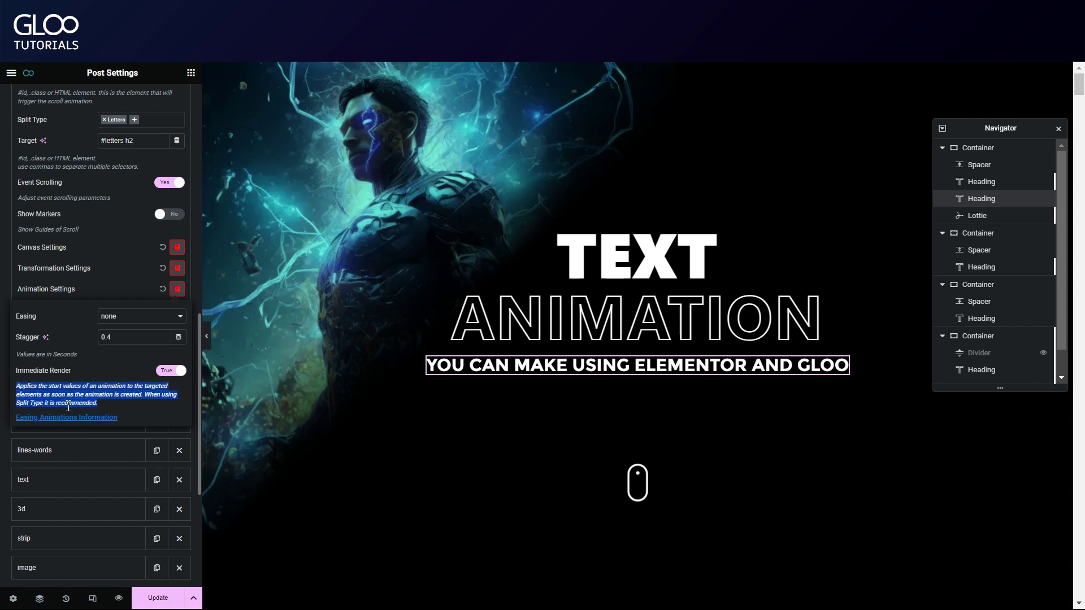
{"action": "left_click", "coordinate": [2, 268]}
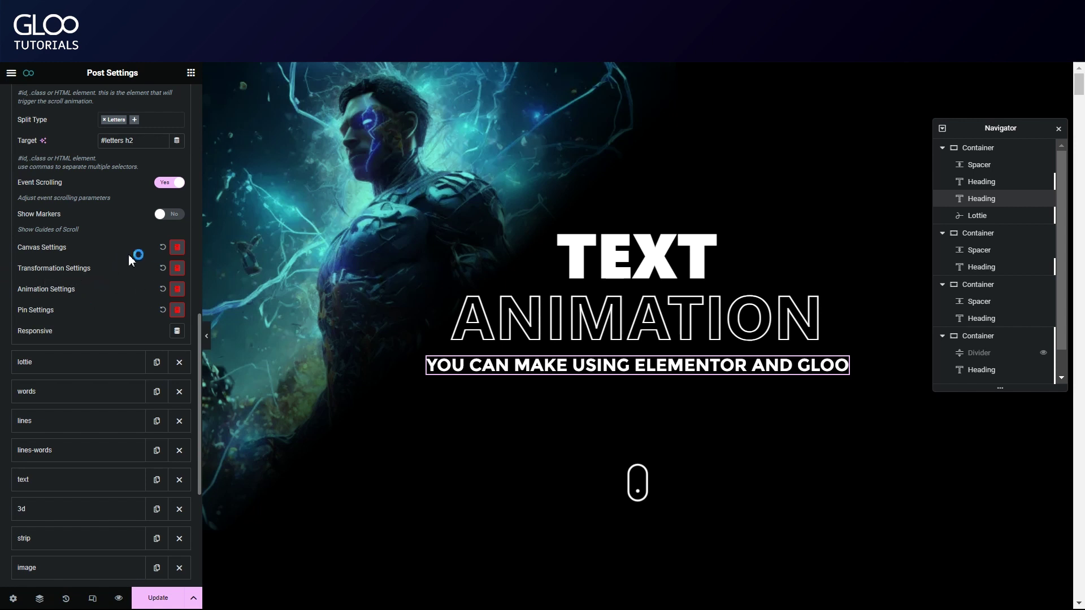
{"action": "left_click", "coordinate": [177, 247]}
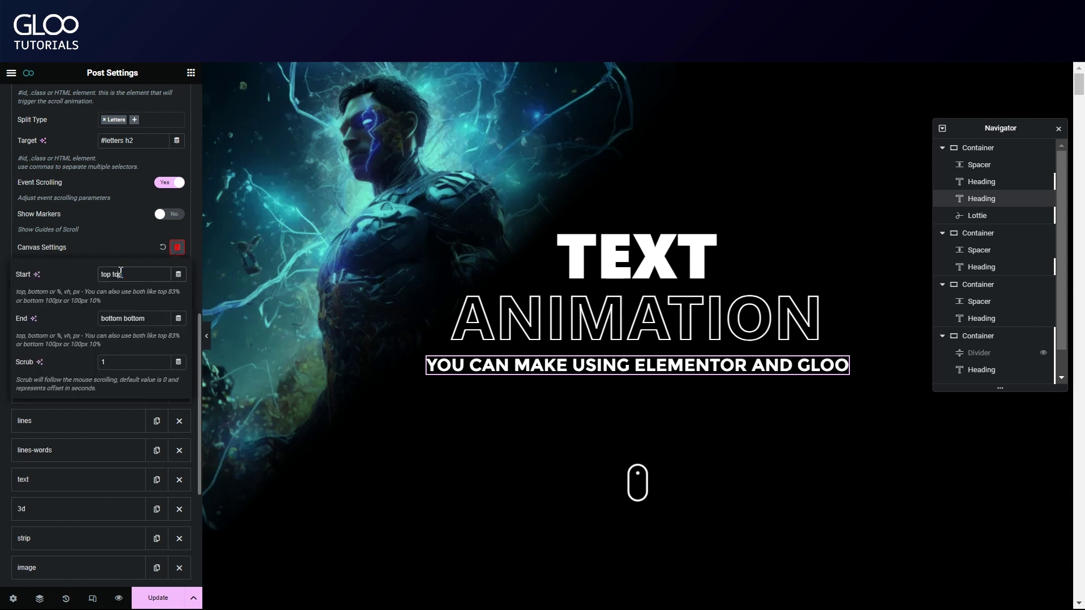
Step: Review the letters event's scroll Start 'top top' and End 'bottom bottom' values
{"action": "triple_click", "coordinate": [146, 318]}
{"action": "double_click", "coordinate": [110, 278]}
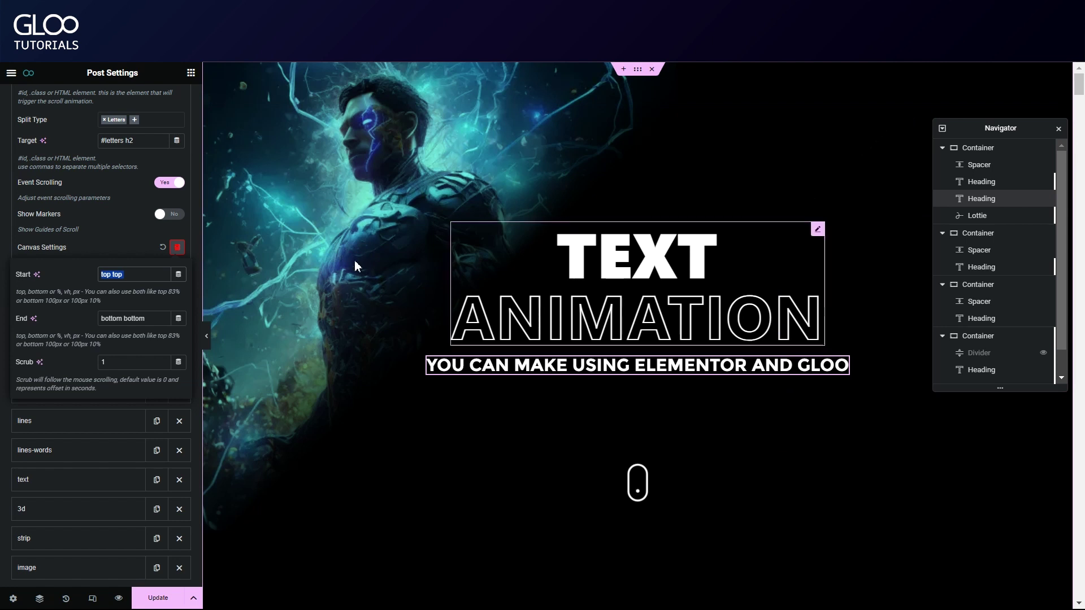
{"action": "left_click", "coordinate": [177, 247]}
{"action": "left_click", "coordinate": [178, 247]}
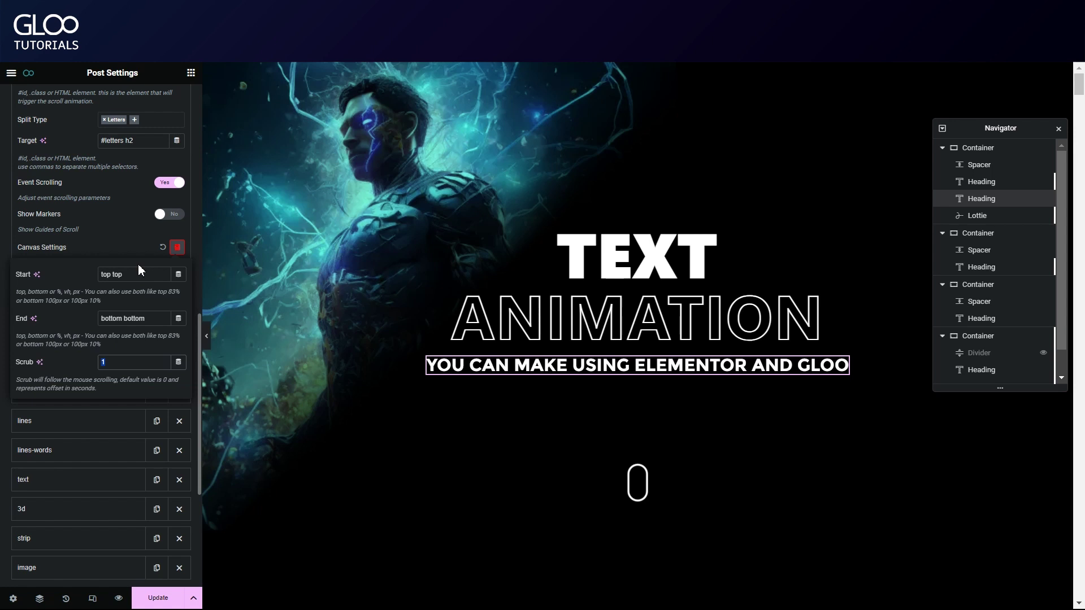
Step: Confirm the letters event pins #letters, then preview the page
{"action": "left_click", "coordinate": [131, 219]}
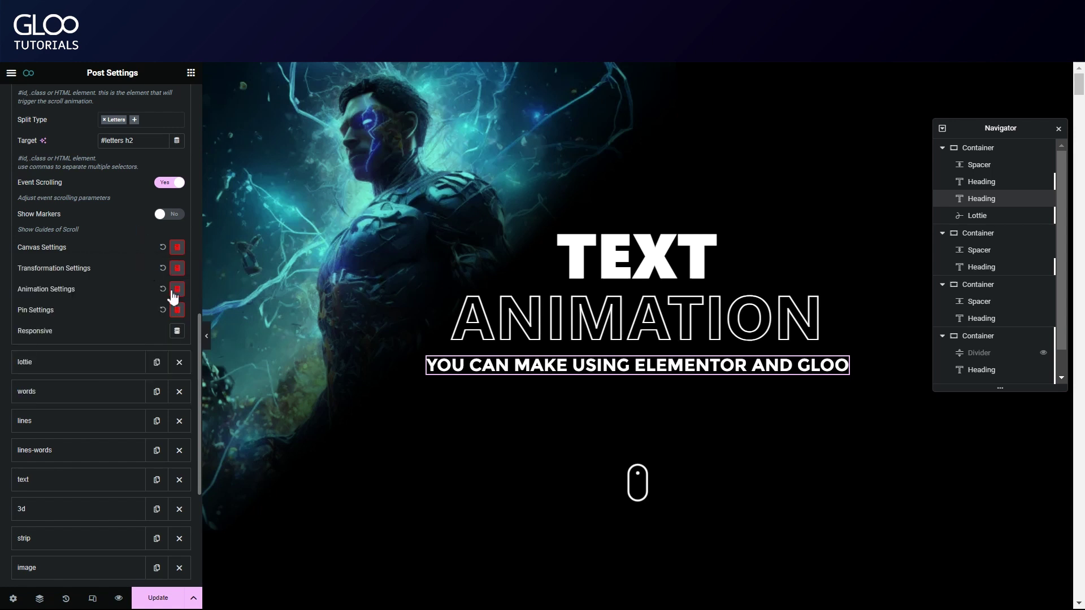
{"action": "left_click", "coordinate": [177, 309]}
{"action": "triple_click", "coordinate": [138, 337]}
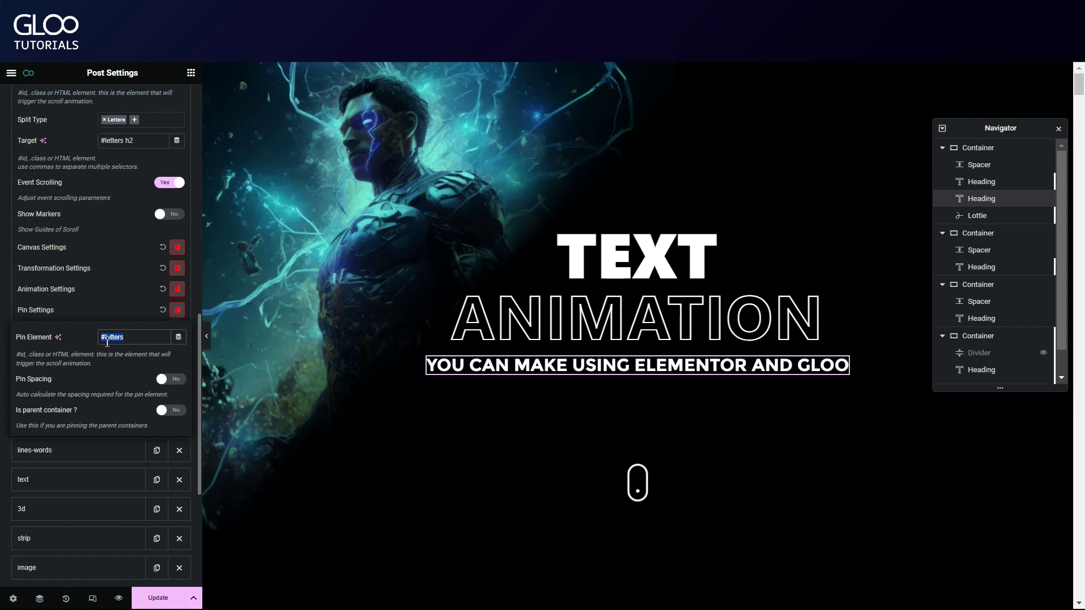
{"action": "left_click", "coordinate": [8, 270]}
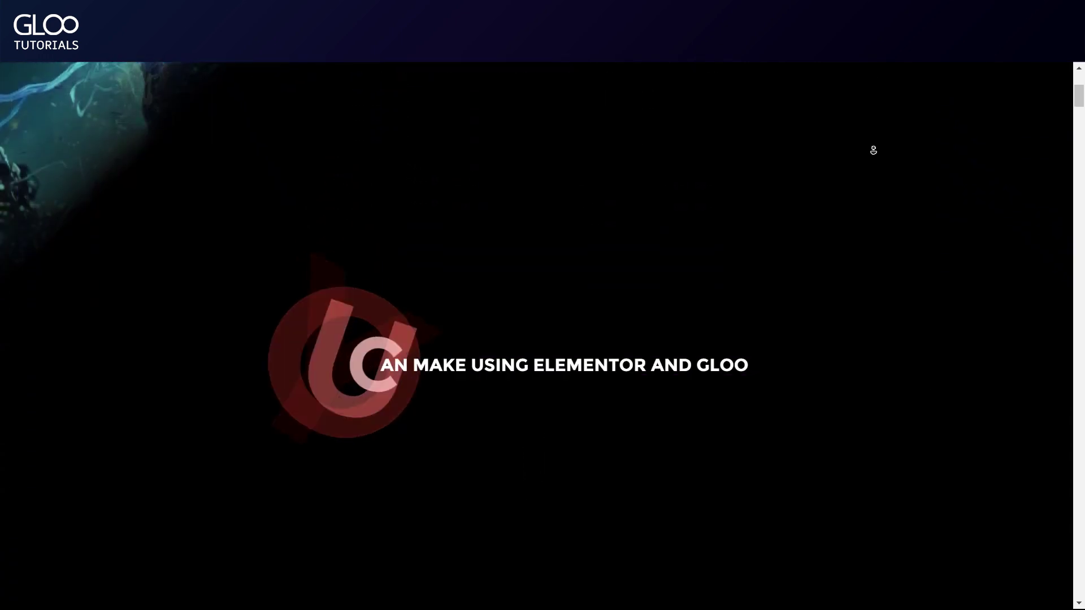
{"action": "scroll", "coordinate": [873, 149], "scroll_direction": "down", "scroll_amount": 10}
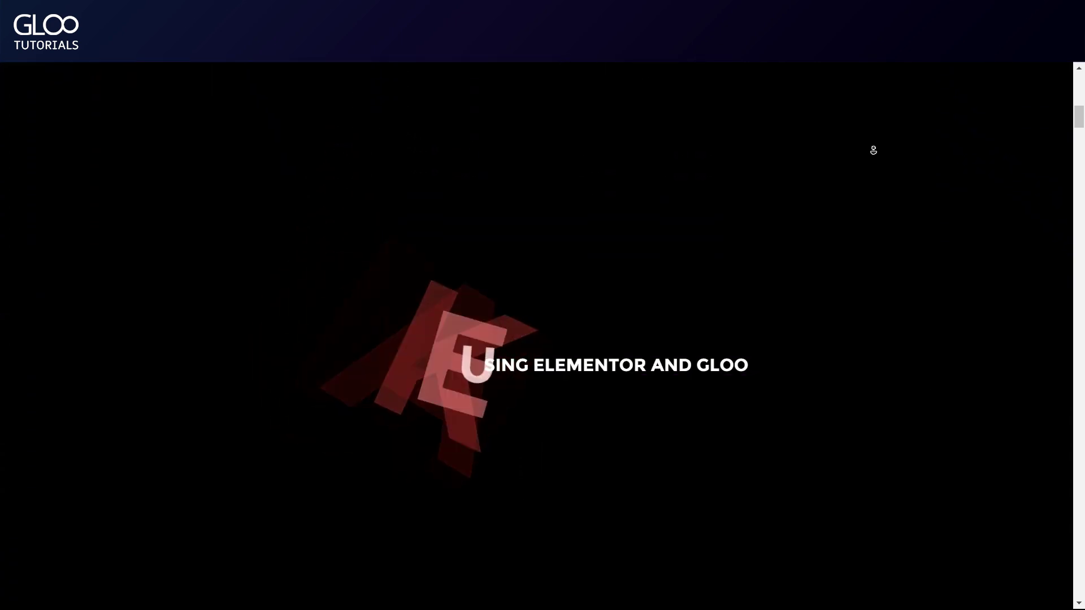
Step: Glance at the lottie event's transformation settings, then expand the 'words' GSAP event
{"action": "scroll", "coordinate": [873, 149], "scroll_direction": "down", "scroll_amount": 10}
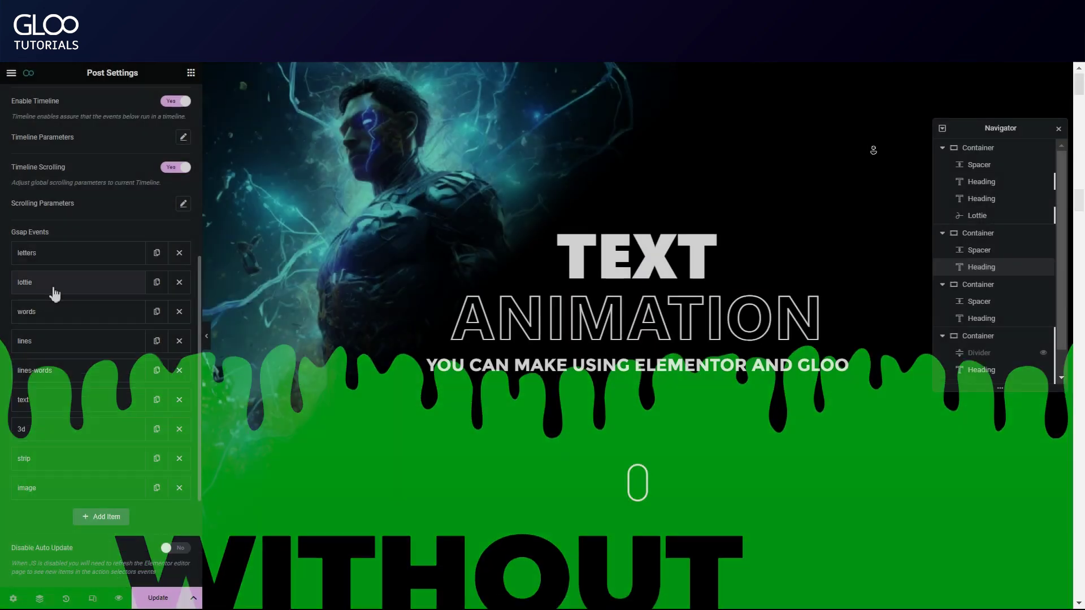
{"action": "scroll", "coordinate": [148, 413], "scroll_direction": "down", "scroll_amount": 3}
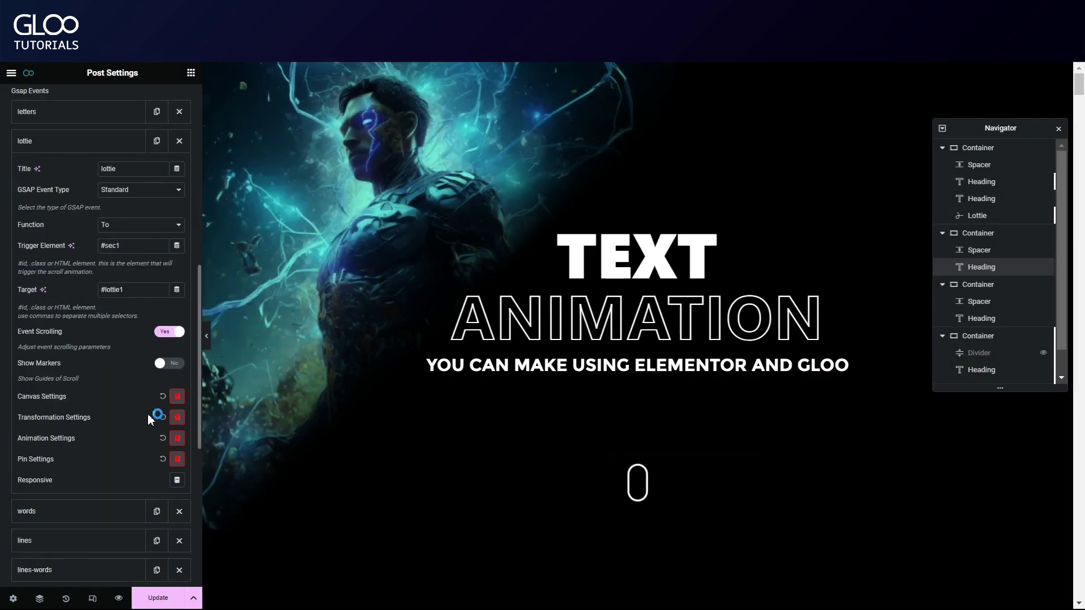
{"action": "left_click", "coordinate": [179, 419]}
{"action": "scroll", "coordinate": [138, 391], "scroll_direction": "down", "scroll_amount": 3}
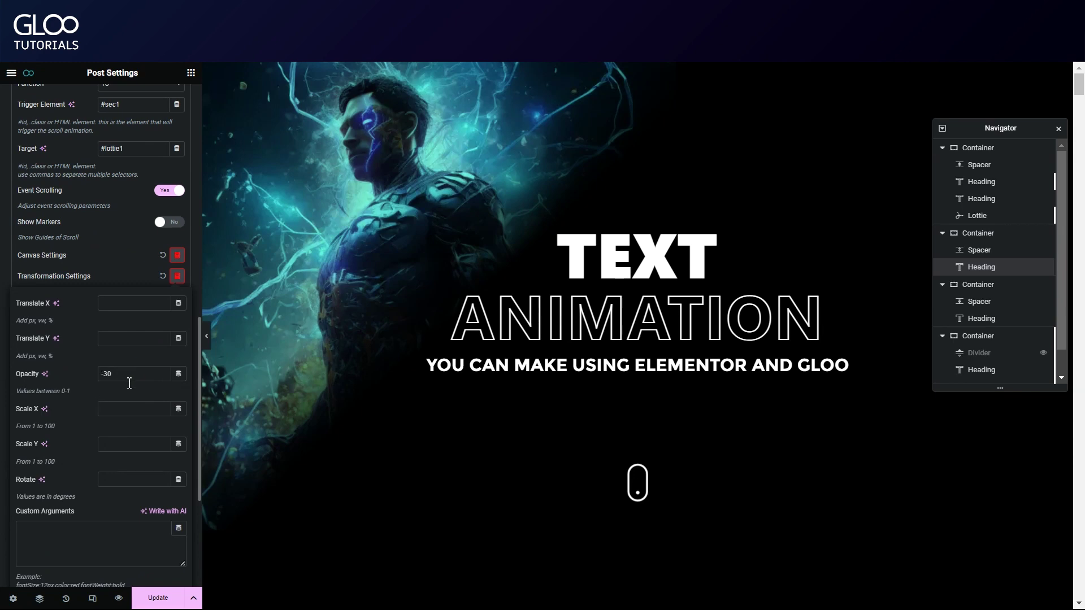
{"action": "left_click", "coordinate": [121, 284]}
{"action": "scroll", "coordinate": [448, 341], "scroll_direction": "down", "scroll_amount": 10}
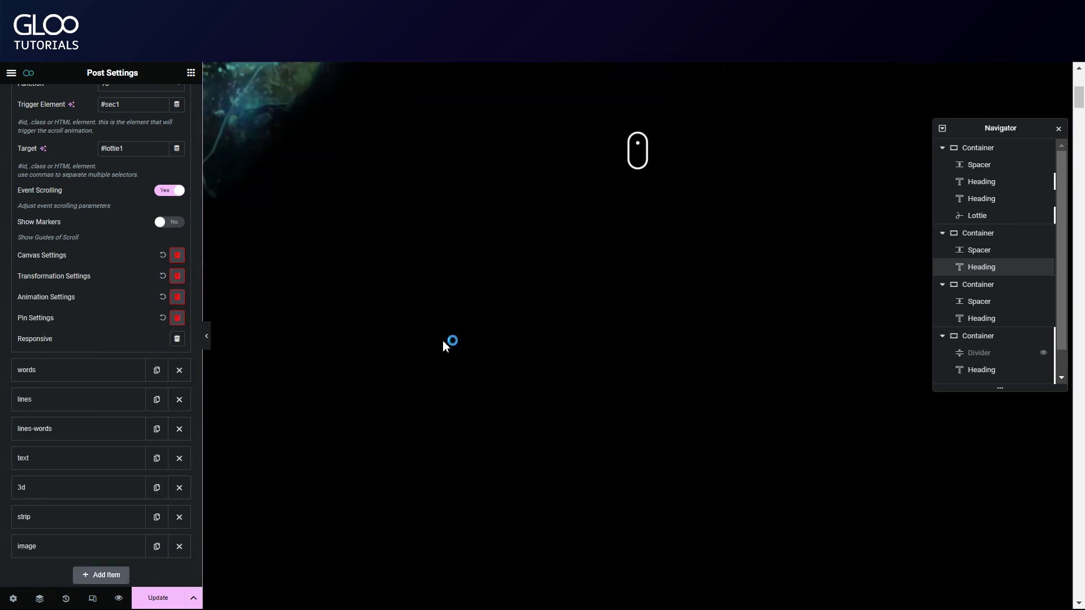
{"action": "scroll", "coordinate": [611, 315], "scroll_direction": "down", "scroll_amount": 5}
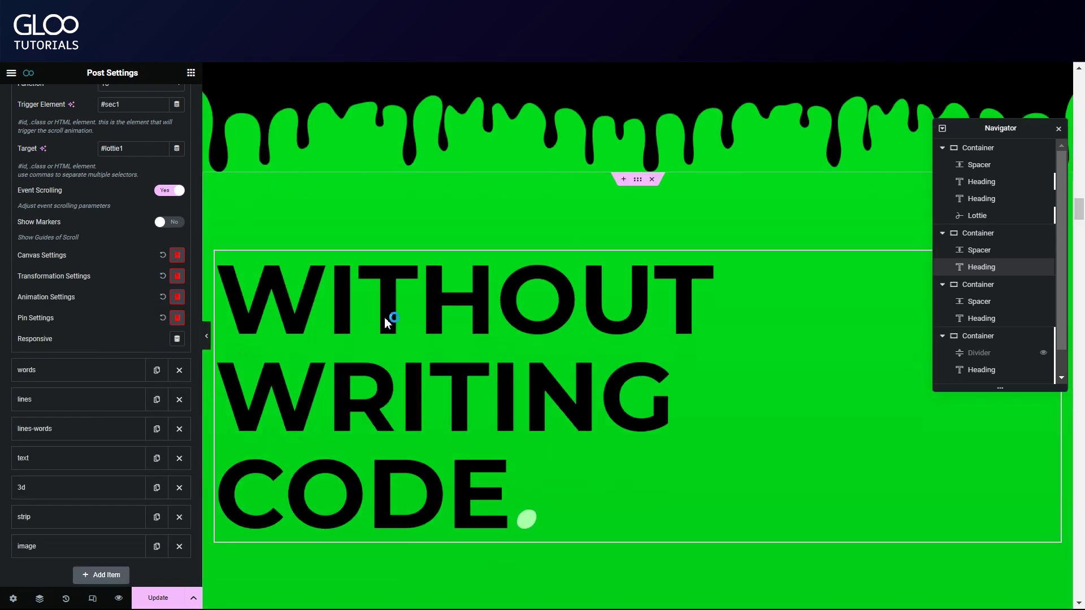
{"action": "left_click", "coordinate": [103, 370]}
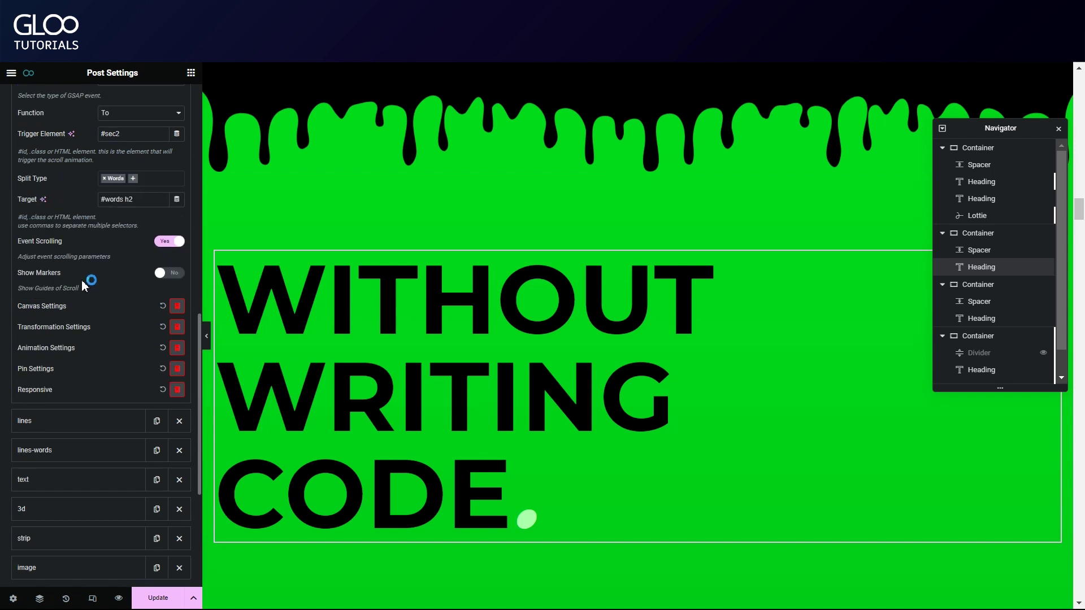
Step: Review the words event's #sec2 trigger, To function, transformation, animation and pin settings
{"action": "scroll", "coordinate": [81, 280], "scroll_direction": "up", "scroll_amount": 3}
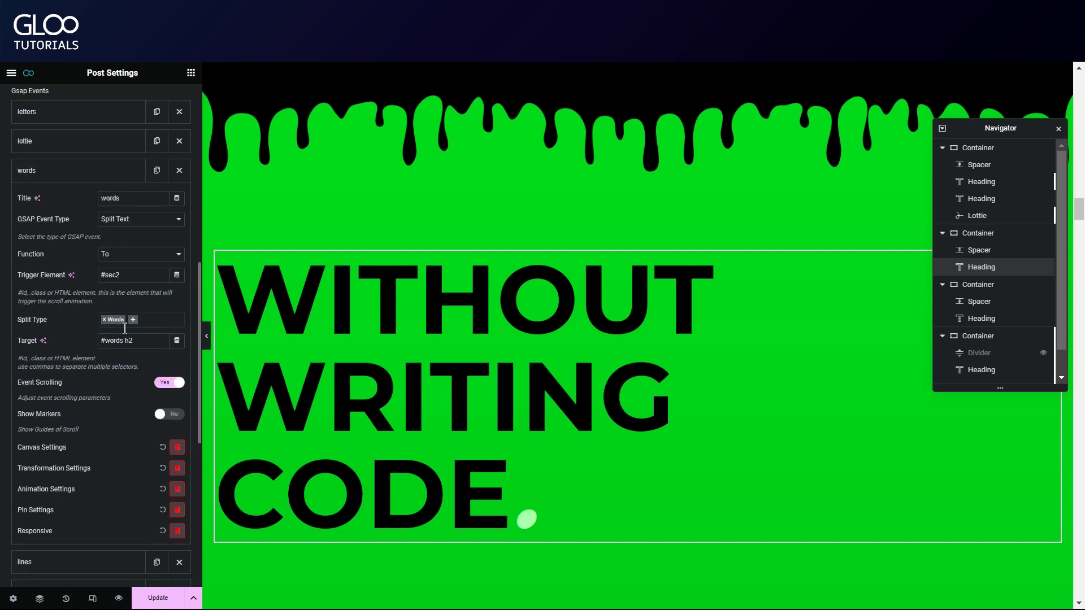
{"action": "double_click", "coordinate": [121, 281]}
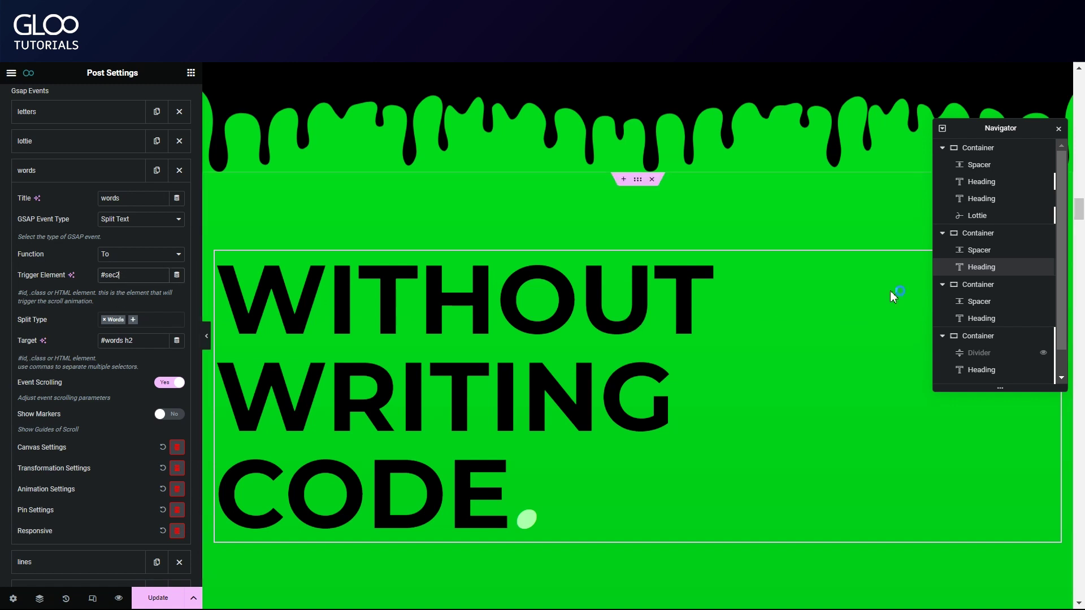
{"action": "scroll", "coordinate": [102, 339], "scroll_direction": "down", "scroll_amount": 3}
{"action": "left_click", "coordinate": [177, 327]}
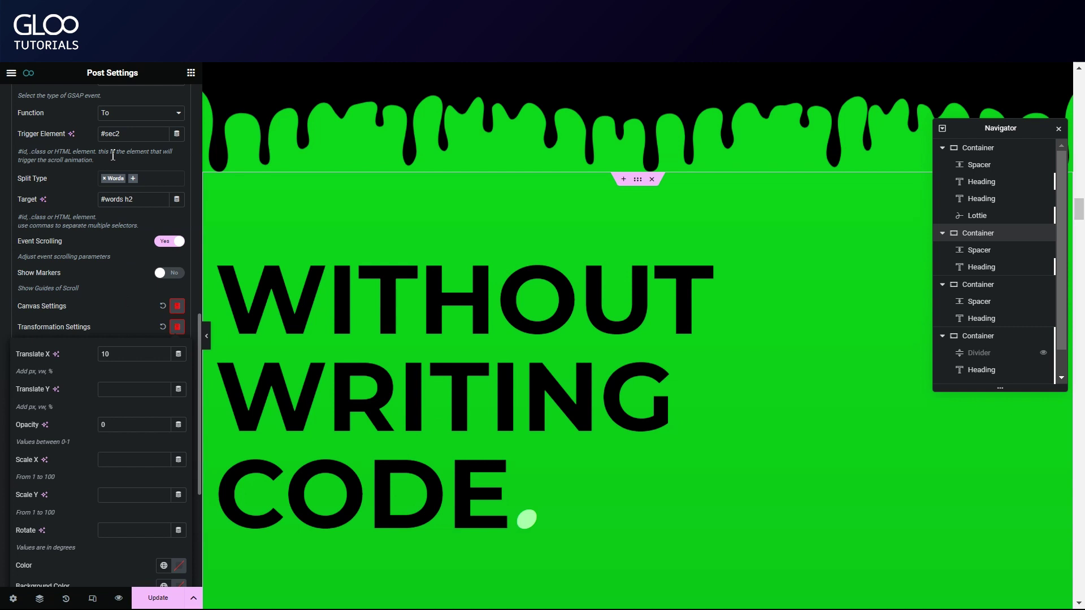
{"action": "left_click", "coordinate": [80, 140]}
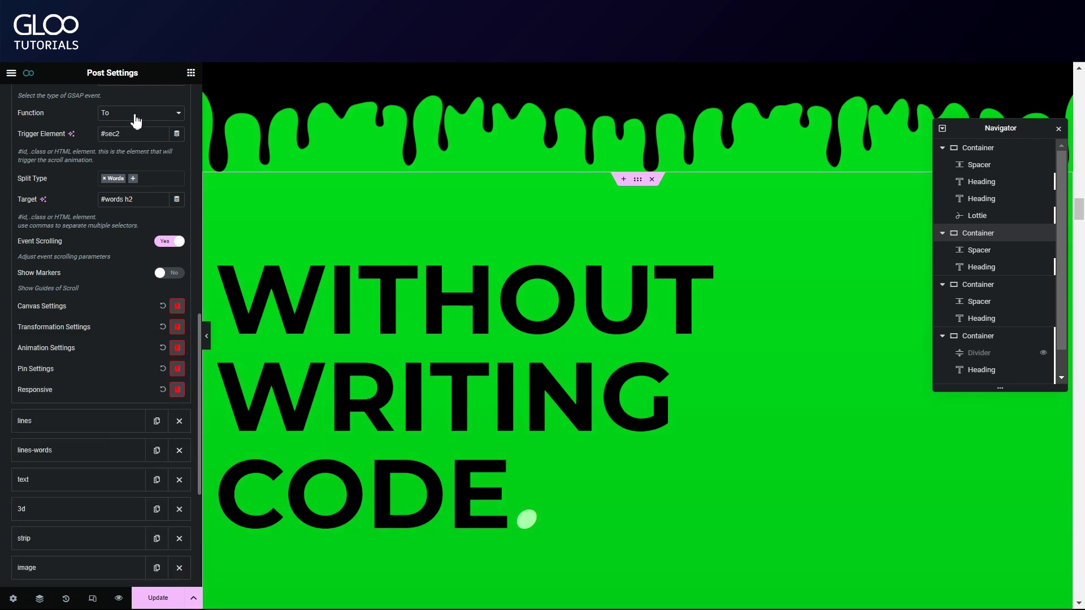
{"action": "scroll", "coordinate": [135, 119], "scroll_direction": "up", "scroll_amount": 3}
{"action": "left_click", "coordinate": [121, 258]}
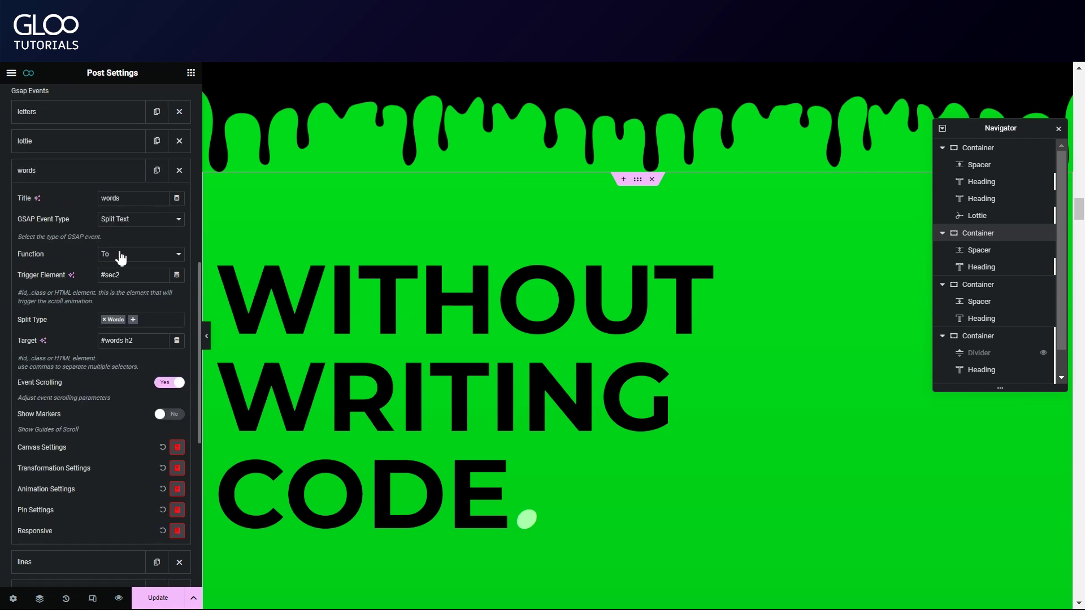
{"action": "left_click", "coordinate": [177, 489]}
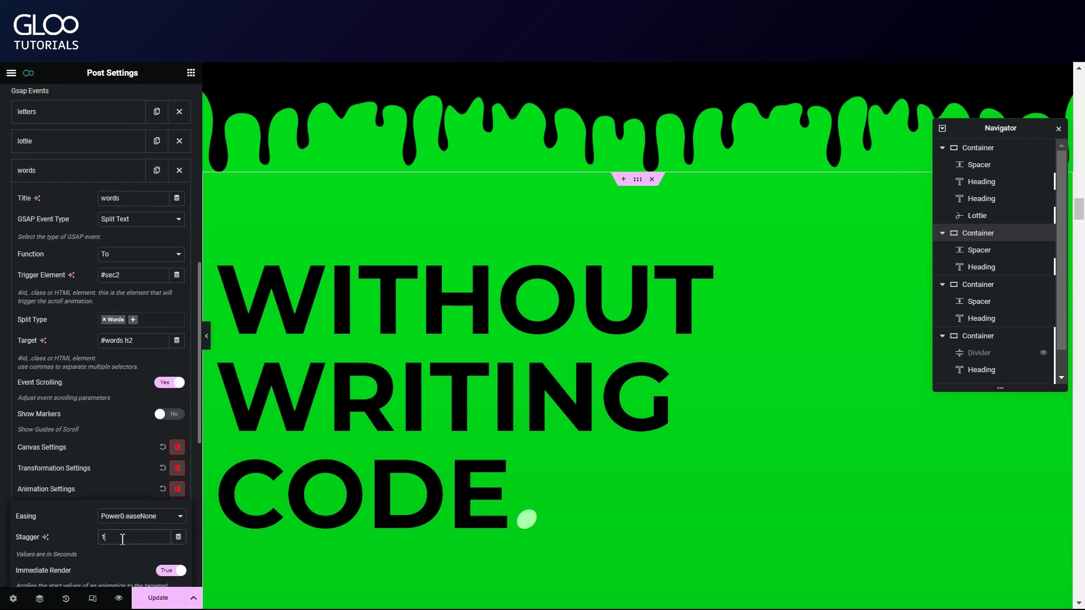
{"action": "left_click", "coordinate": [176, 490]}
{"action": "scroll", "coordinate": [113, 452], "scroll_direction": "down", "scroll_amount": 1}
{"action": "left_click", "coordinate": [177, 439]}
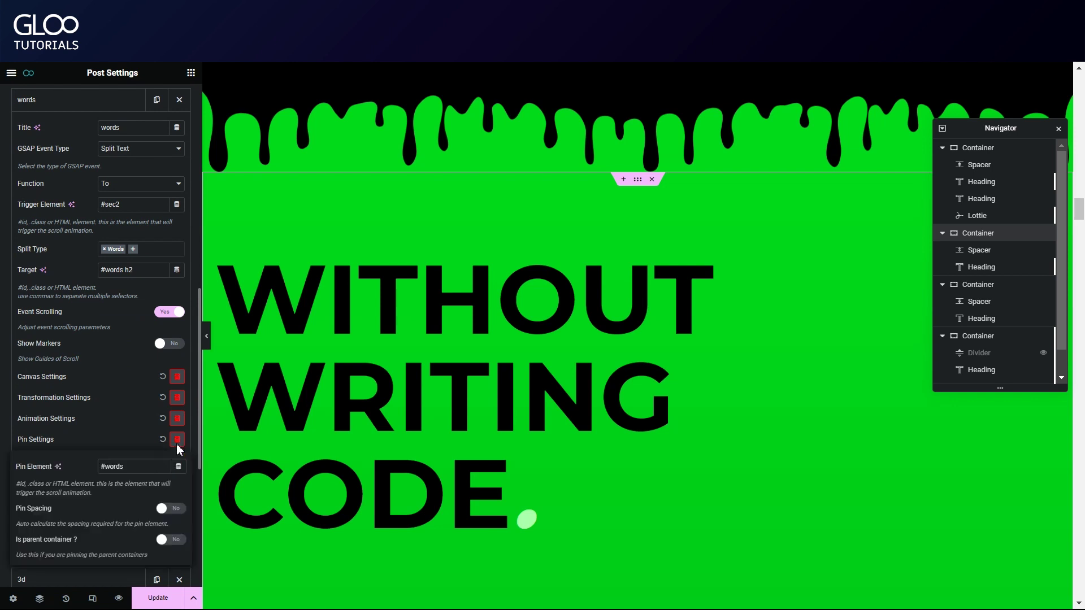
{"action": "left_click", "coordinate": [2, 385]}
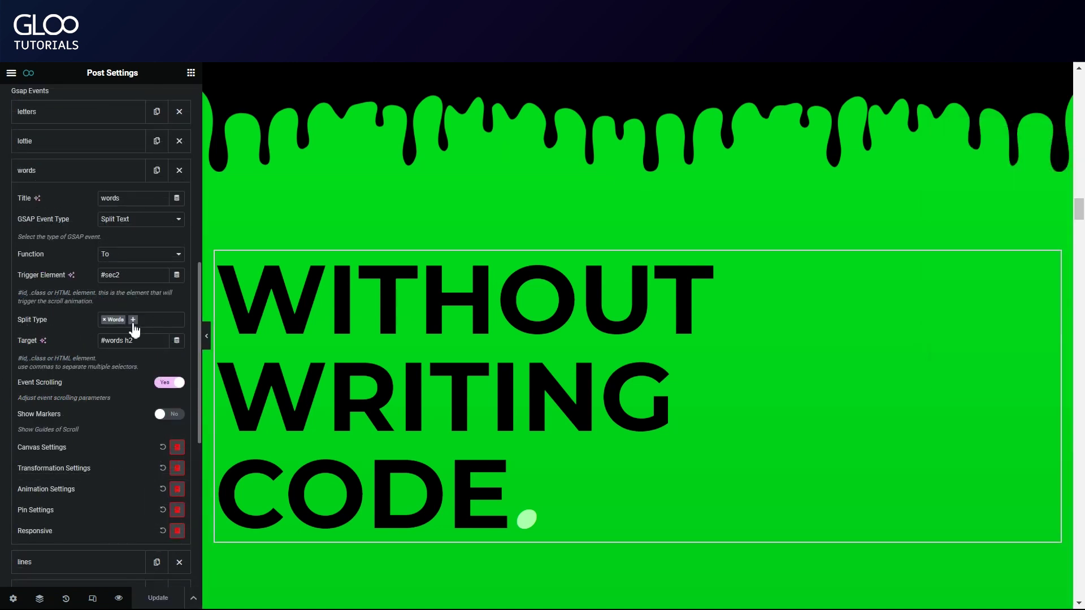
Step: Add Letters and Lines to the words event's Split Type
{"action": "left_click", "coordinate": [133, 327]}
{"action": "left_click", "coordinate": [135, 342]}
{"action": "left_click", "coordinate": [158, 327]}
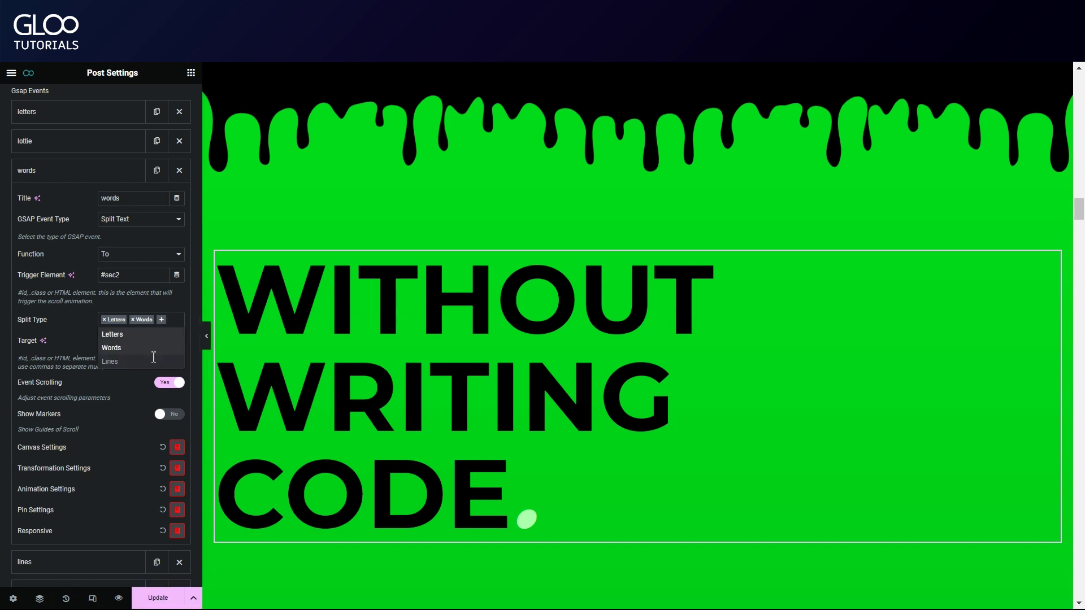
{"action": "left_click", "coordinate": [136, 353]}
{"action": "left_click", "coordinate": [177, 478]}
{"action": "scroll", "coordinate": [80, 307], "scroll_direction": "down", "scroll_amount": 3}
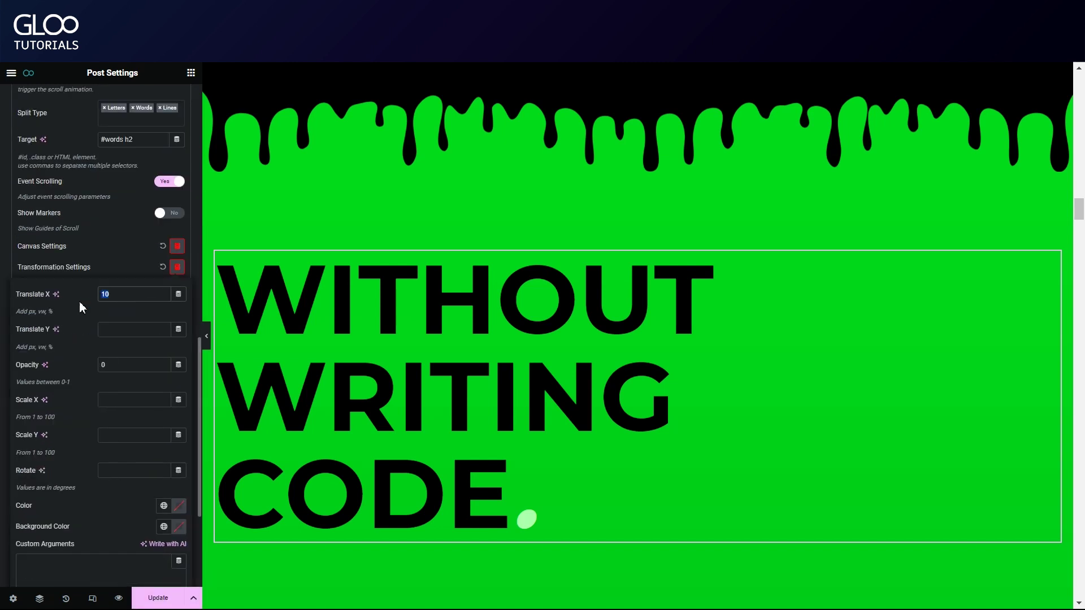
{"action": "left_click", "coordinate": [1, 316]}
{"action": "left_click", "coordinate": [177, 288]}
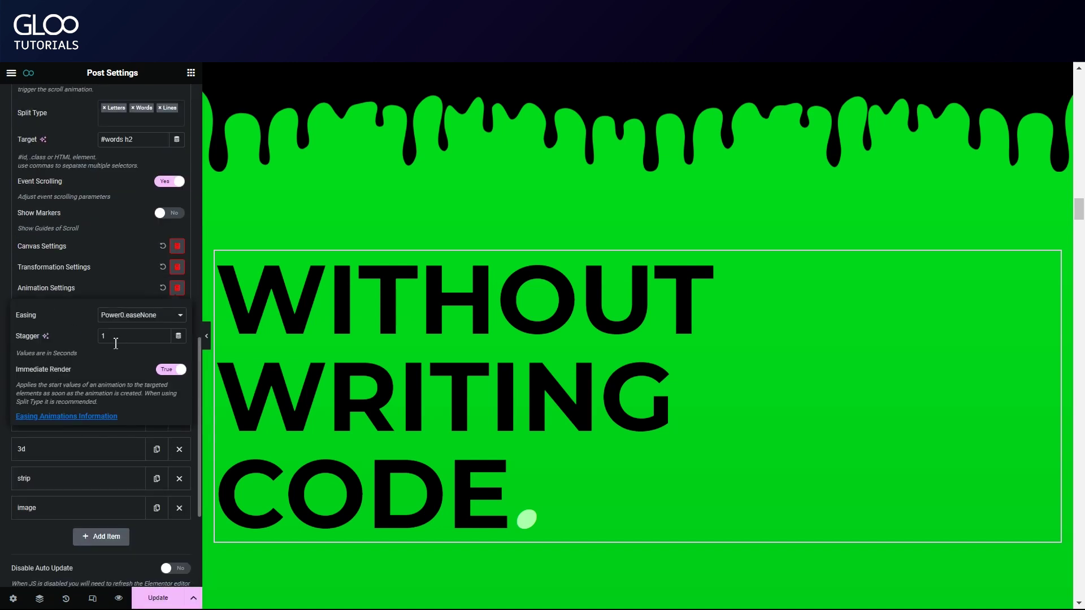
Step: Change the heading text to 'WITHOUT THE NEED TO WRITE ANY CODE'
{"action": "left_click", "coordinate": [723, 304]}
{"action": "type", "text": "THE NEED TO"}
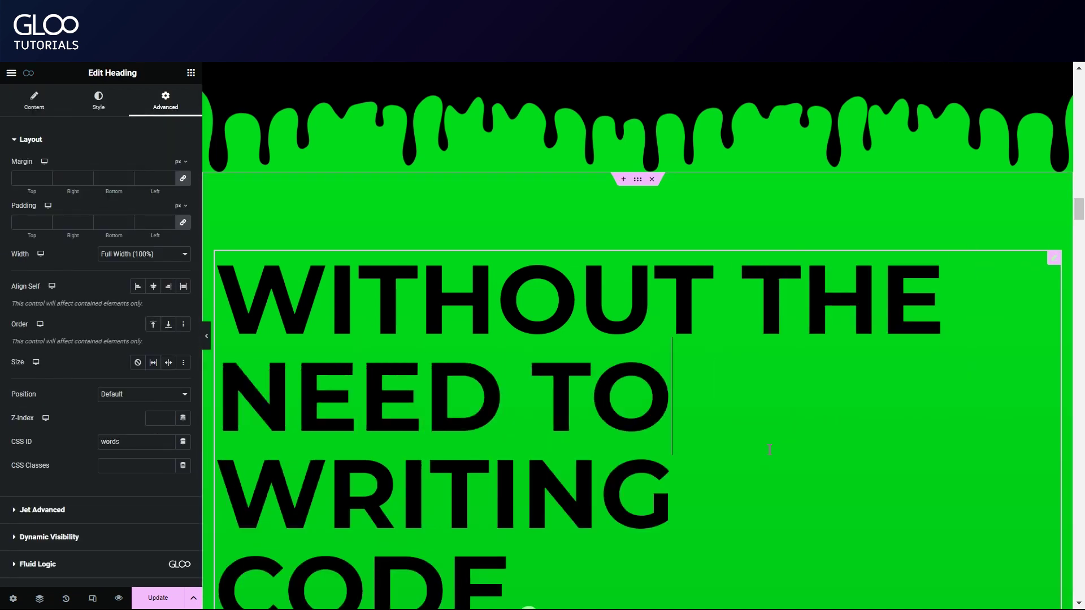
{"action": "left_click", "coordinate": [648, 487]}
{"action": "key", "text": "BackSpace"}
{"action": "key", "text": "BackSpace"}
{"action": "key", "text": "BackSpace"}
{"action": "type", "text": "E"}
{"action": "key", "text": "Right"}
{"action": "type", "text": "ANY"}
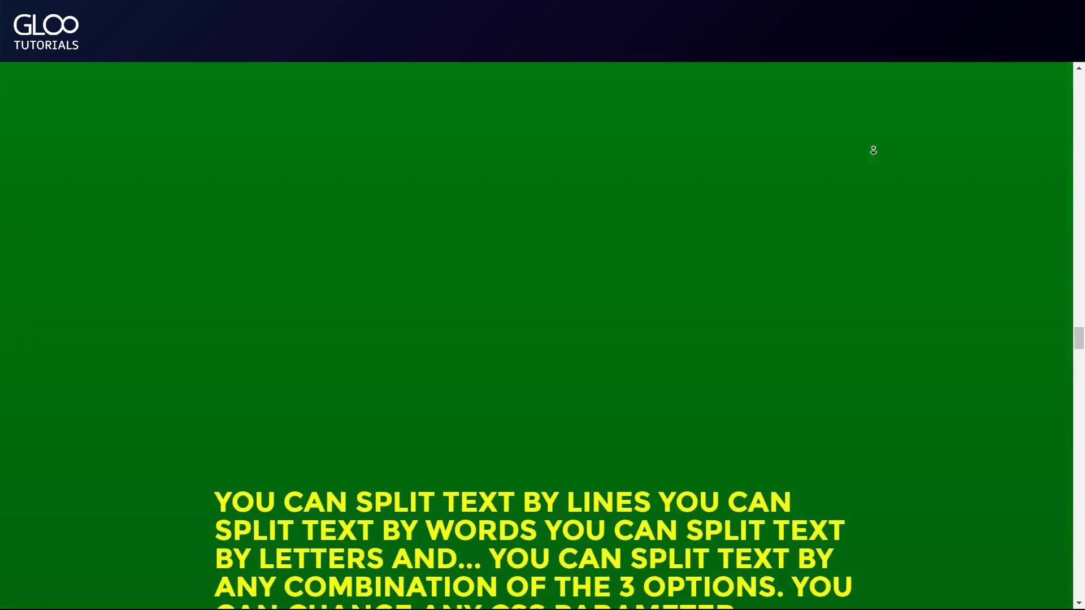
{"action": "scroll", "coordinate": [873, 150], "scroll_direction": "down", "scroll_amount": 3}
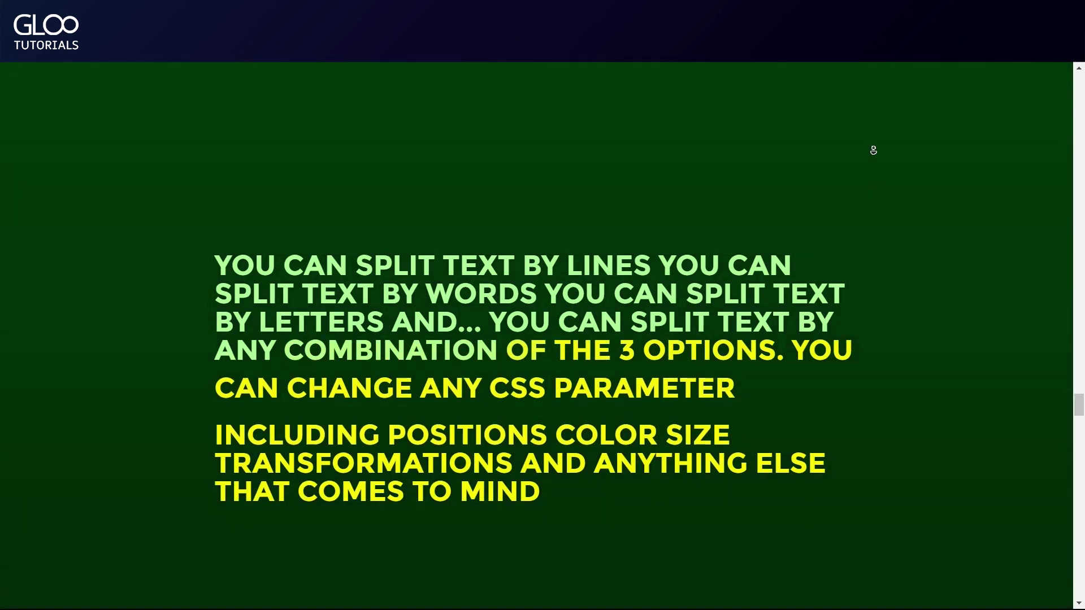
{"action": "scroll", "coordinate": [873, 149], "scroll_direction": "up", "scroll_amount": 5}
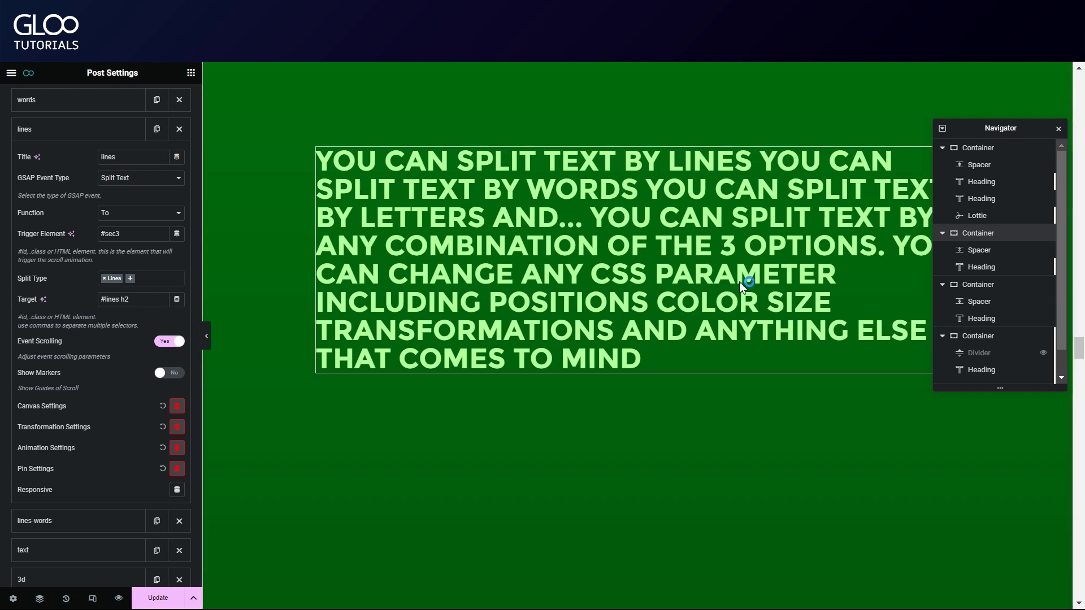
Step: Move the element tree aside and check the lines animation's #sec3 trigger and target selector
{"action": "left_click_drag", "start_coordinate": [998, 128], "coordinate": [1005, 342]}
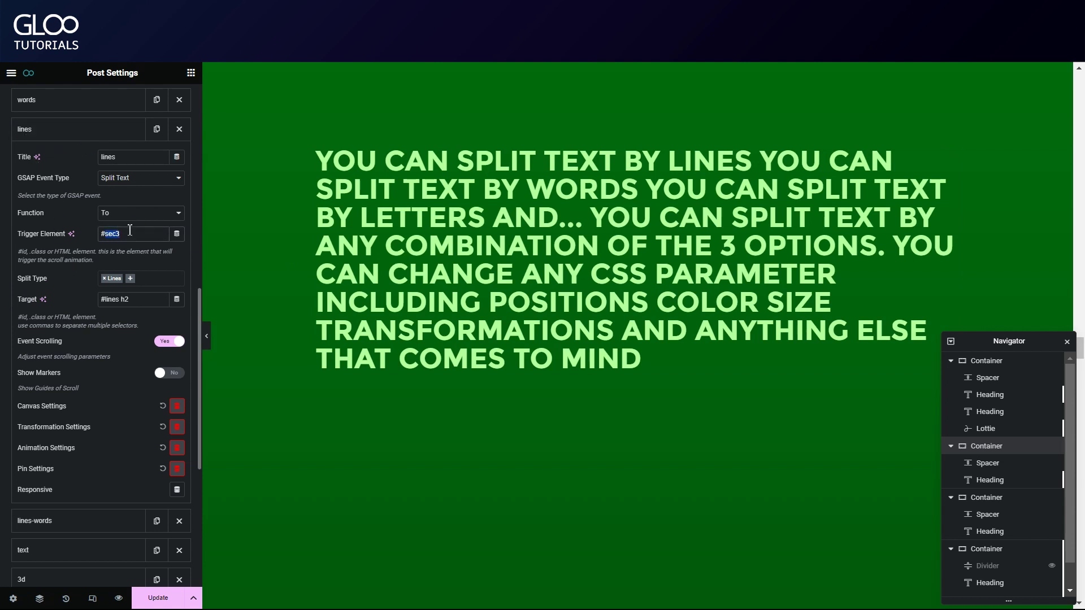
{"action": "key", "text": "ctrl+a"}
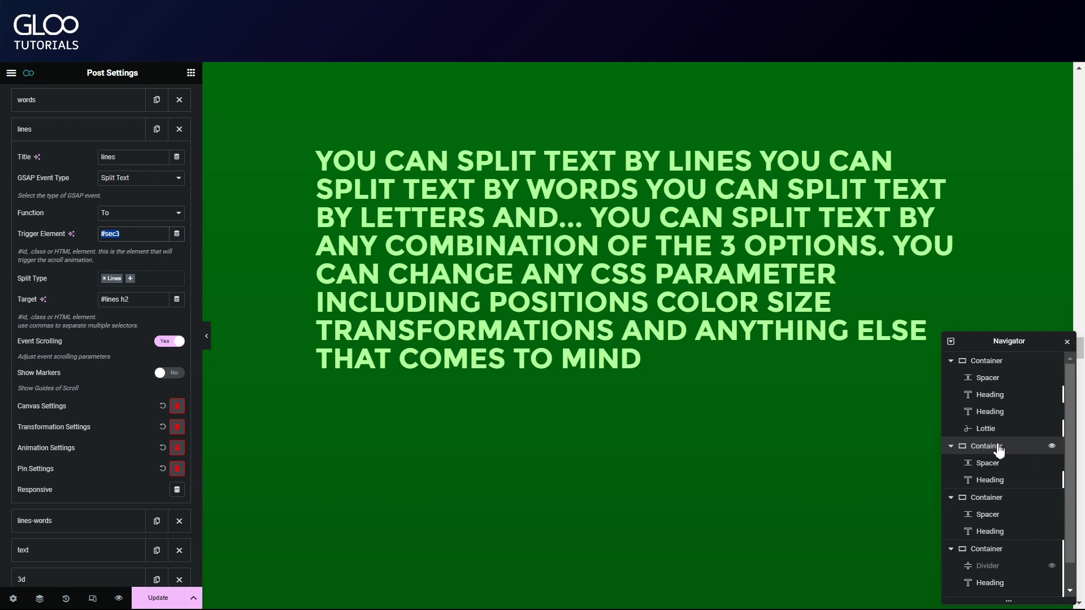
{"action": "double_click", "coordinate": [135, 300]}
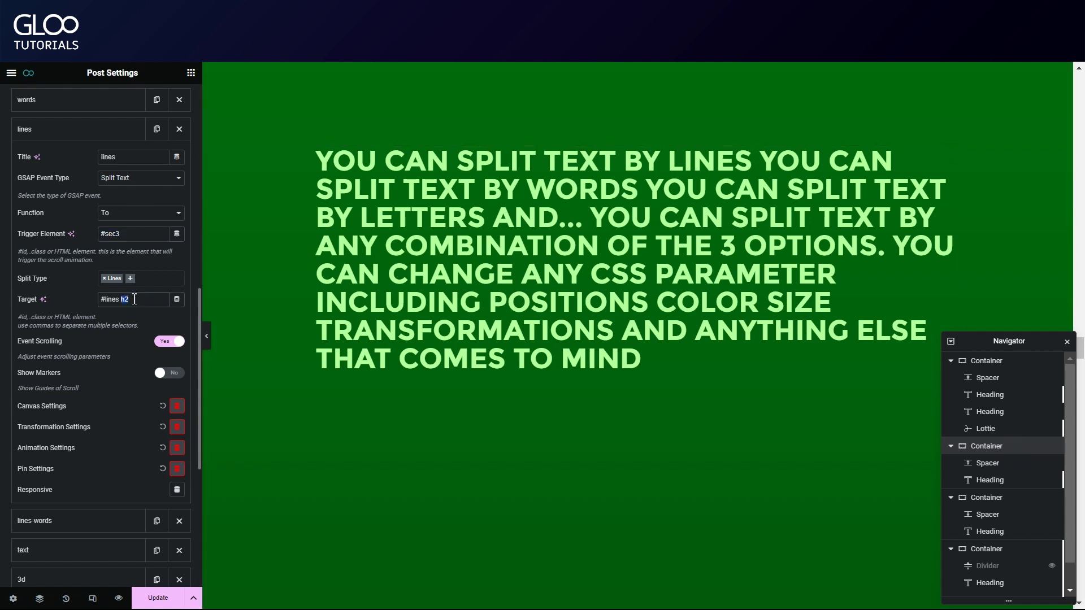
{"action": "key", "text": "ctrl+a"}
{"action": "left_click", "coordinate": [126, 302]}
Step: Review the lines transformation, easing/stagger and pin settings, then expand the lines-words item
{"action": "left_click", "coordinate": [177, 427]}
{"action": "scroll", "coordinate": [91, 334], "scroll_direction": "down", "scroll_amount": 4}
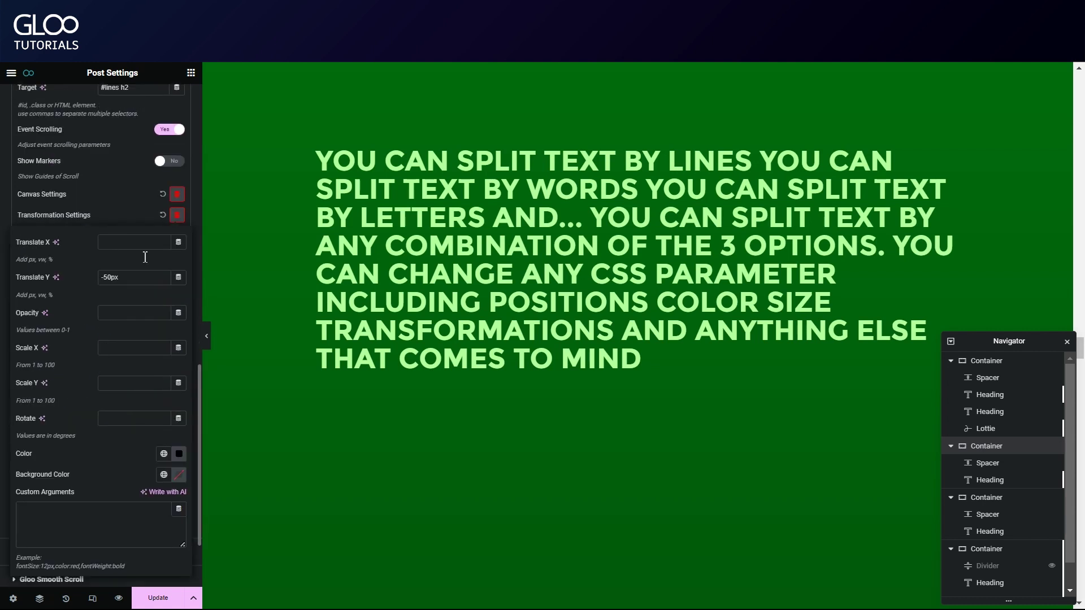
{"action": "left_click", "coordinate": [125, 197]}
{"action": "left_click", "coordinate": [177, 236]}
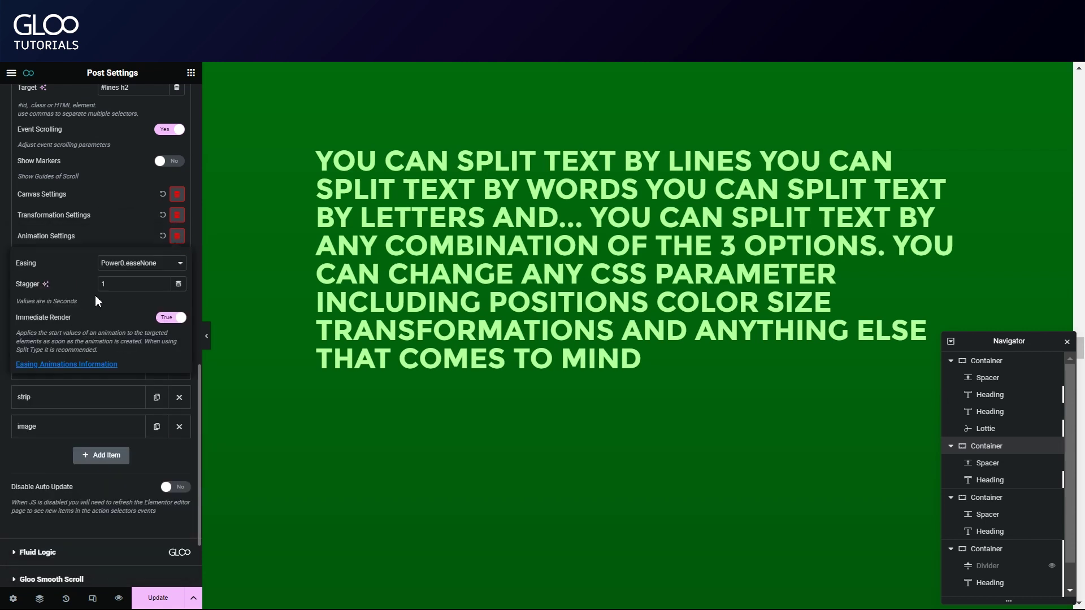
{"action": "left_click", "coordinate": [119, 233]}
{"action": "left_click", "coordinate": [177, 257]}
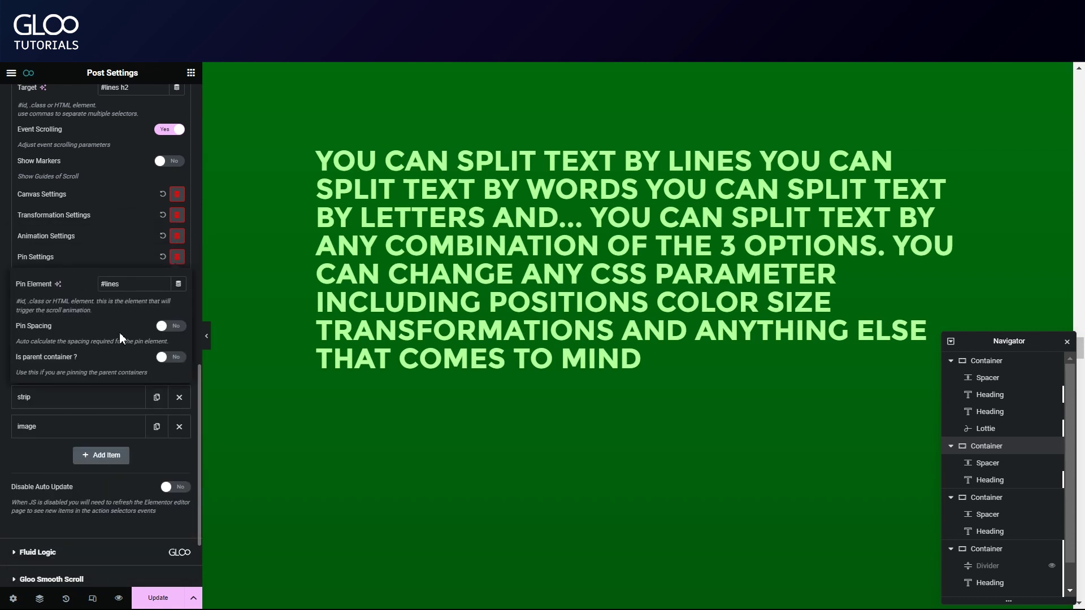
{"action": "left_click", "coordinate": [120, 260]}
{"action": "left_click", "coordinate": [80, 307]}
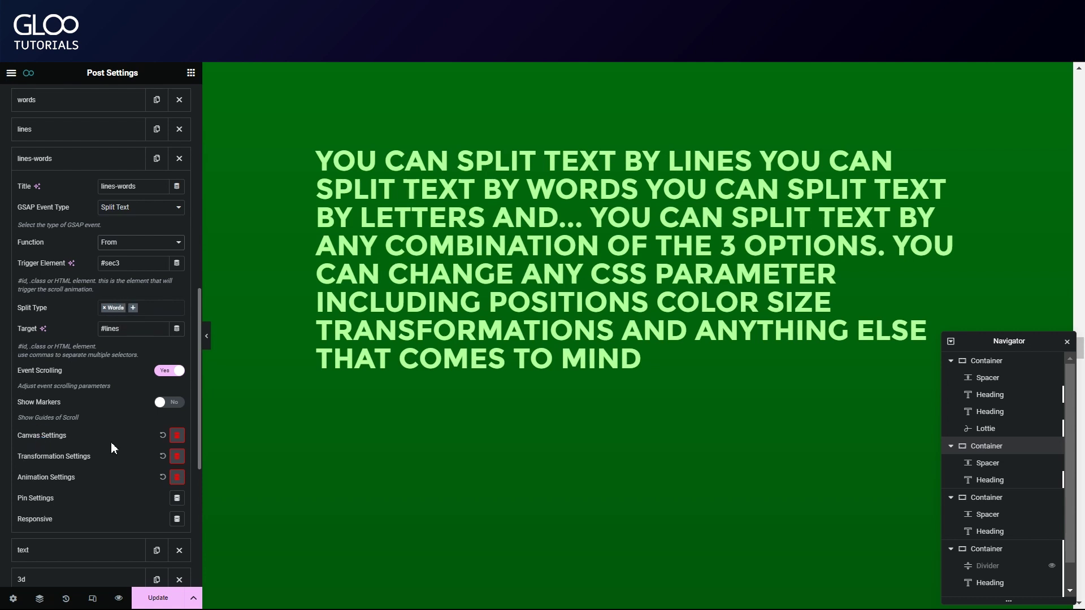
{"action": "double_click", "coordinate": [128, 327]}
{"action": "left_click", "coordinate": [177, 456]}
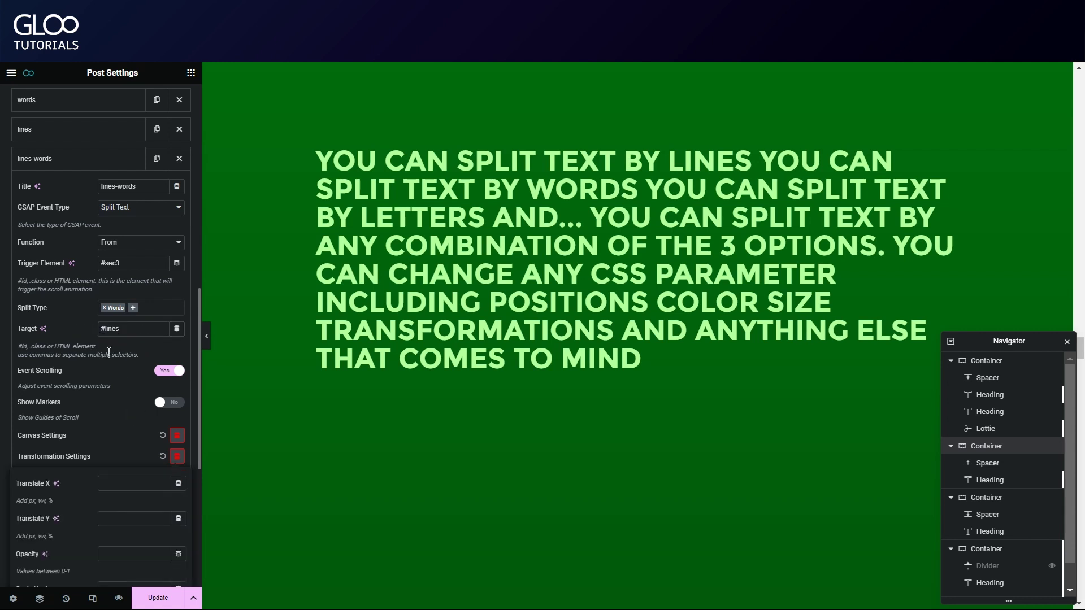
{"action": "scroll", "coordinate": [113, 356], "scroll_direction": "down", "scroll_amount": 5}
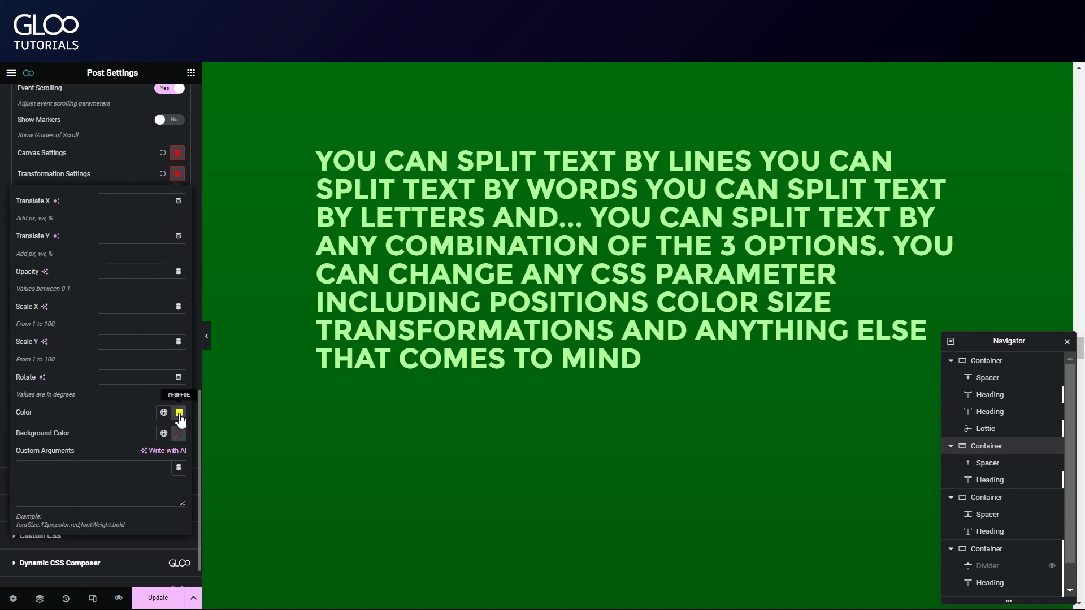
{"action": "left_click", "coordinate": [133, 174]}
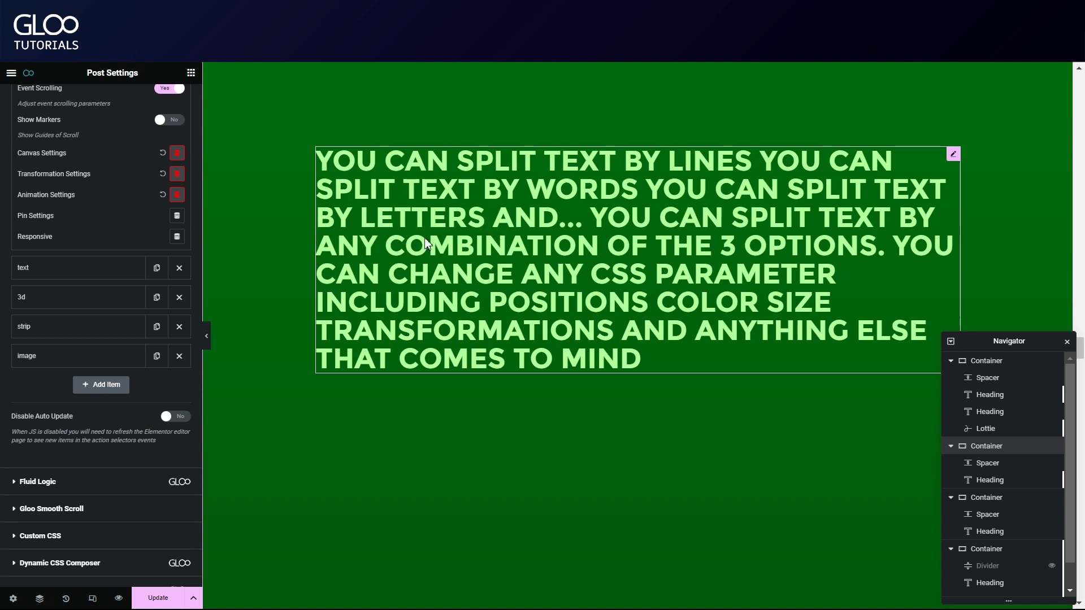
{"action": "scroll", "coordinate": [113, 175], "scroll_direction": "up", "scroll_amount": 4}
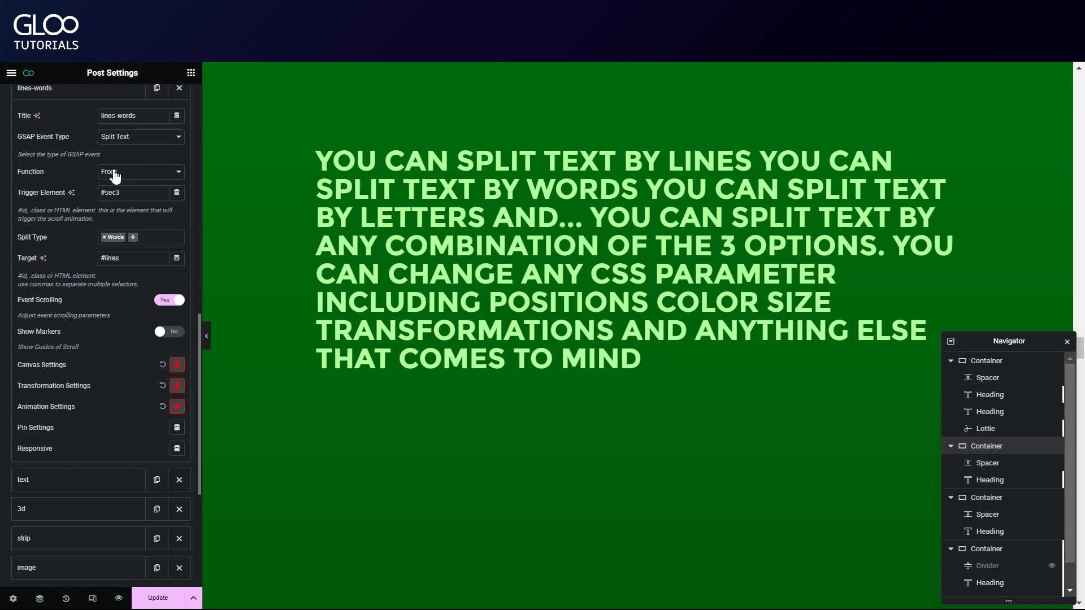
{"action": "left_click", "coordinate": [177, 409]}
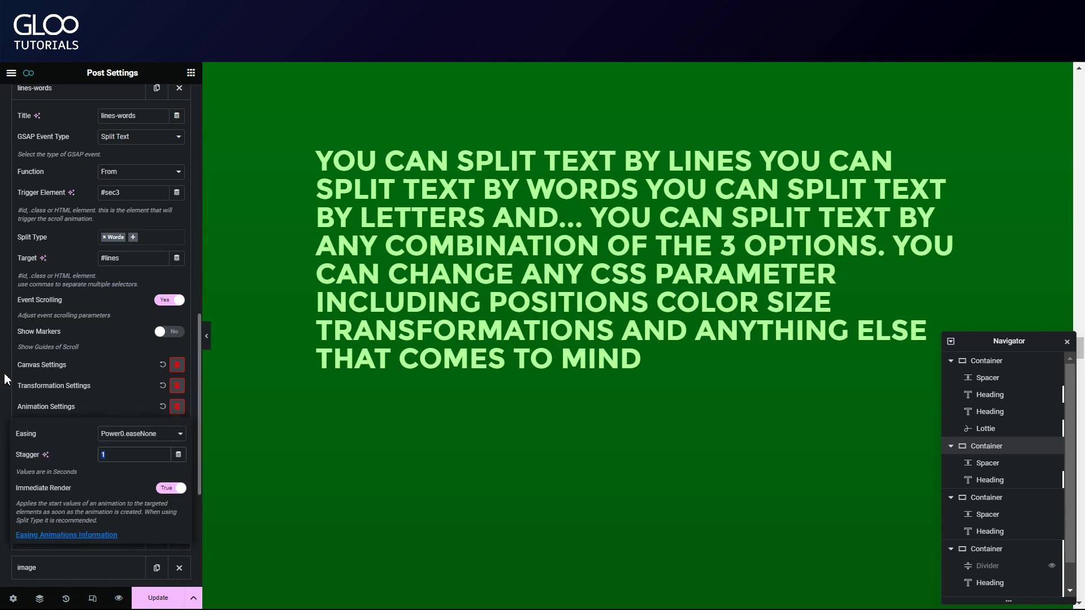
{"action": "left_click", "coordinate": [56, 408]}
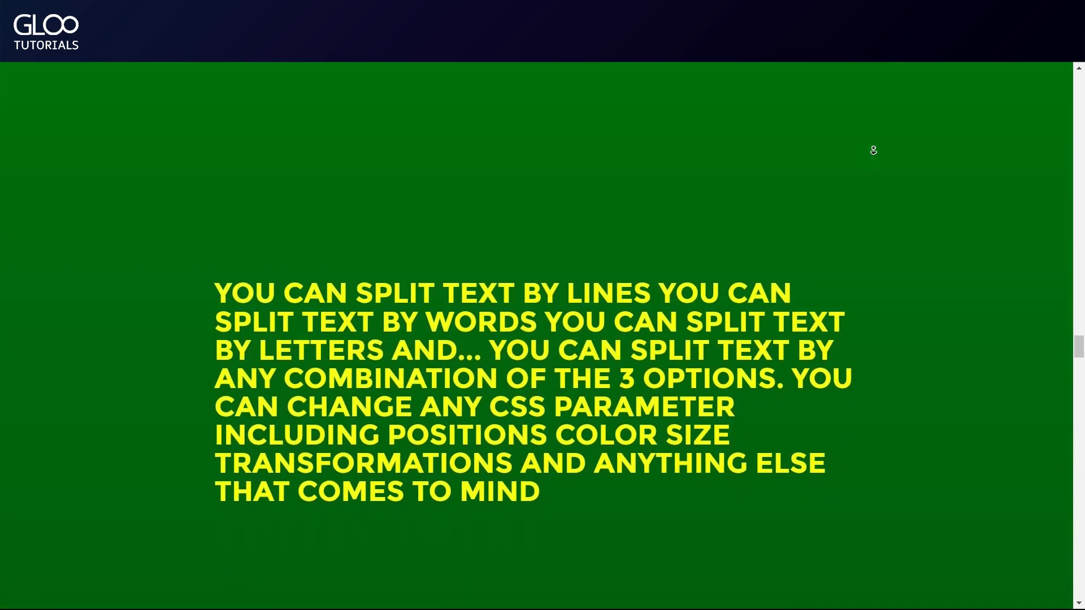
{"action": "scroll", "coordinate": [873, 150], "scroll_direction": "down", "scroll_amount": 3}
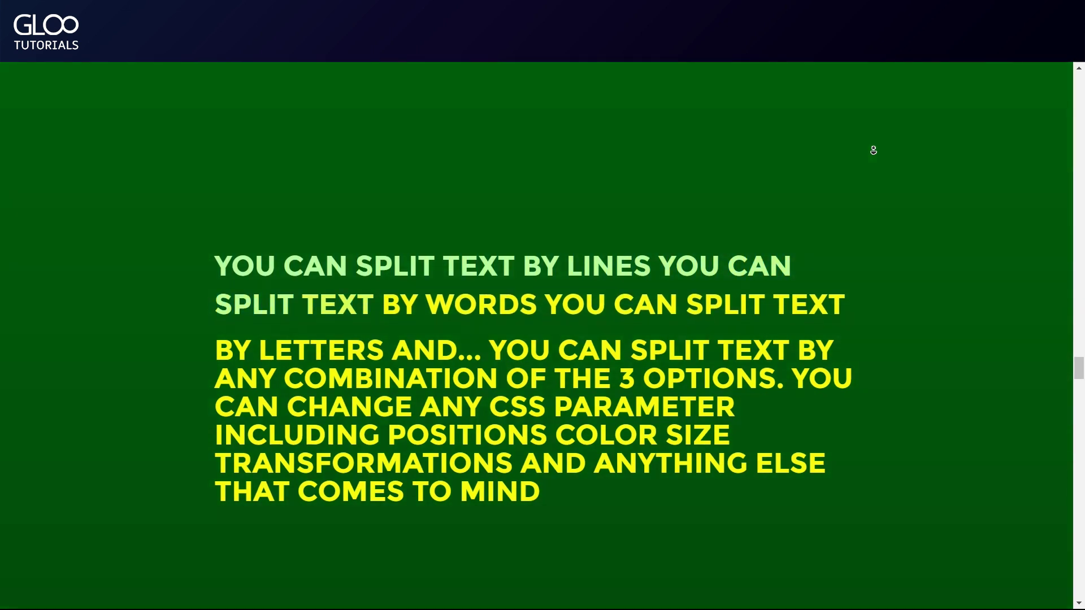
{"action": "scroll", "coordinate": [874, 150], "scroll_direction": "down", "scroll_amount": 3}
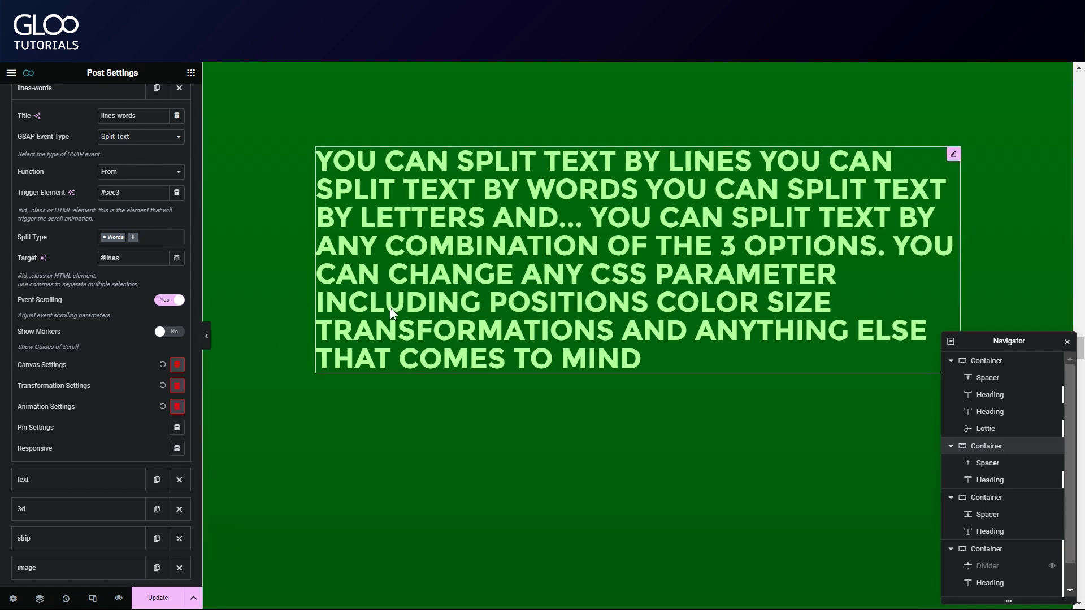
Step: Bring the dark fourth container section into view, passing through the third container
{"action": "scroll", "coordinate": [88, 438], "scroll_direction": "down", "scroll_amount": 2}
{"action": "scroll", "coordinate": [34, 337], "scroll_direction": "up", "scroll_amount": 4}
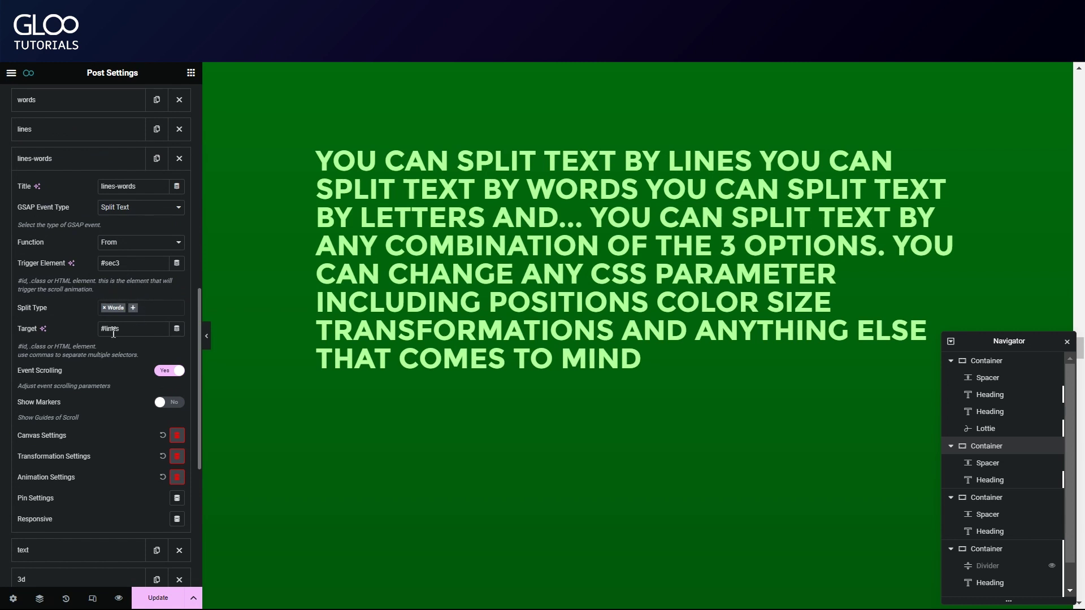
{"action": "scroll", "coordinate": [77, 449], "scroll_direction": "down", "scroll_amount": 3}
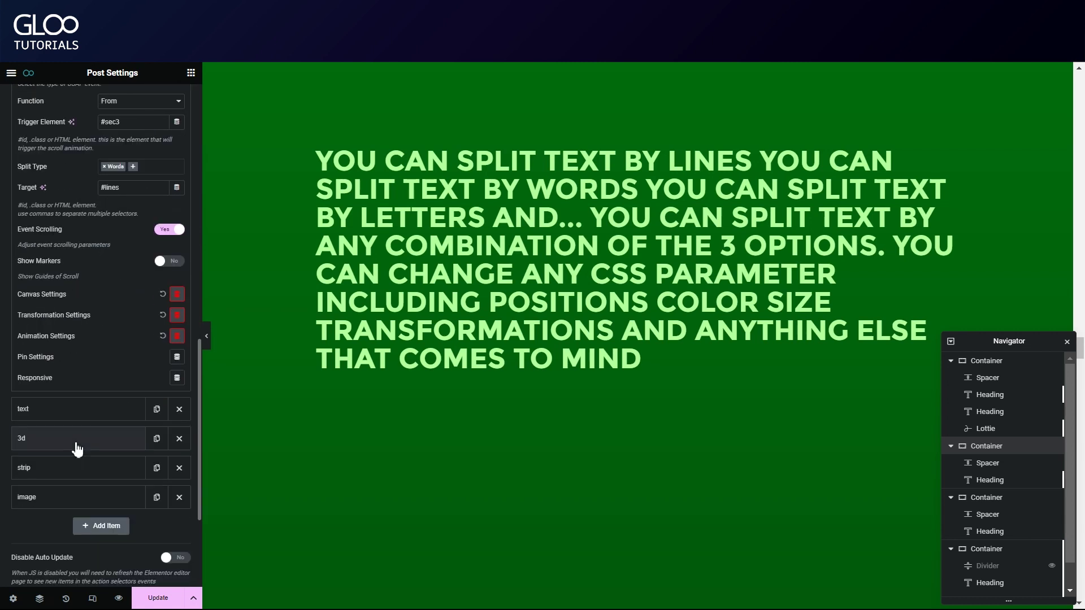
{"action": "left_click", "coordinate": [1024, 500]}
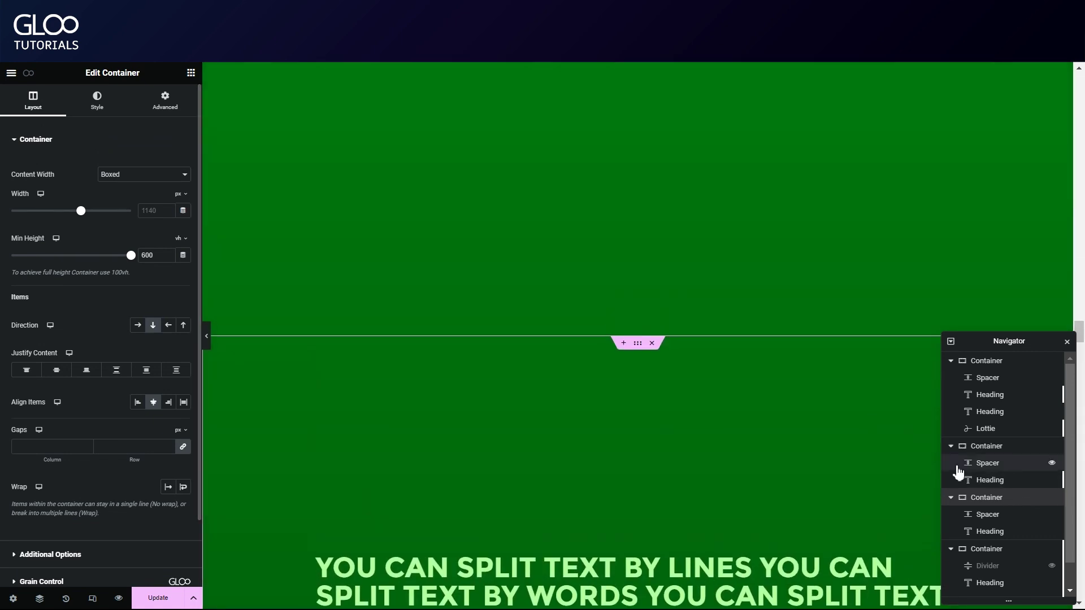
{"action": "scroll", "coordinate": [994, 508], "scroll_direction": "down", "scroll_amount": 1}
{"action": "left_click", "coordinate": [1026, 521]}
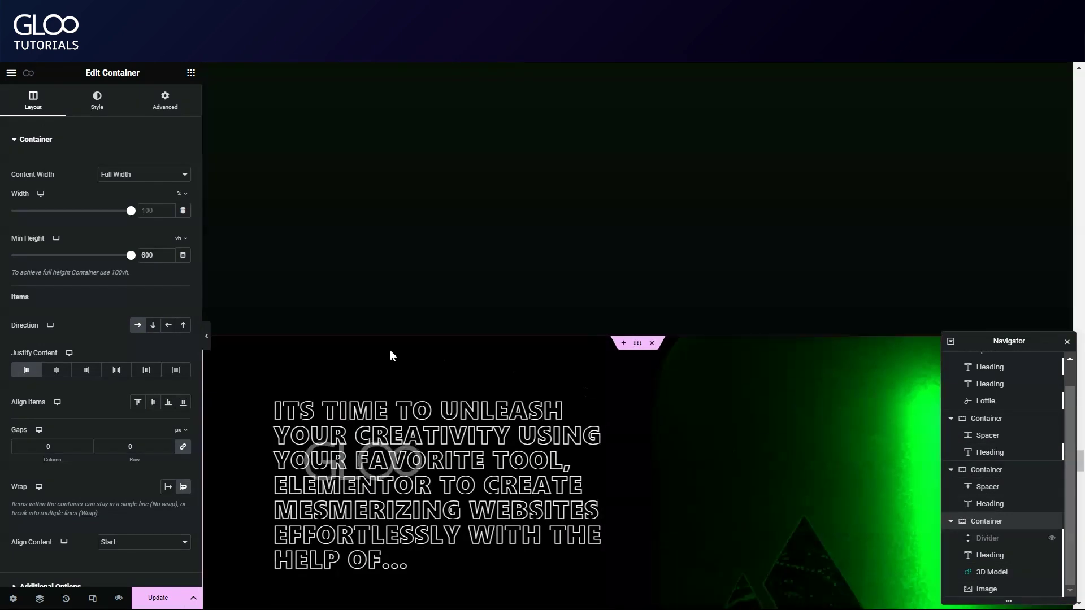
Step: Back in Post Settings, expand the text animation and check its #text-1 h2 target
{"action": "left_click", "coordinate": [28, 73]}
{"action": "scroll", "coordinate": [133, 411], "scroll_direction": "down", "scroll_amount": 10}
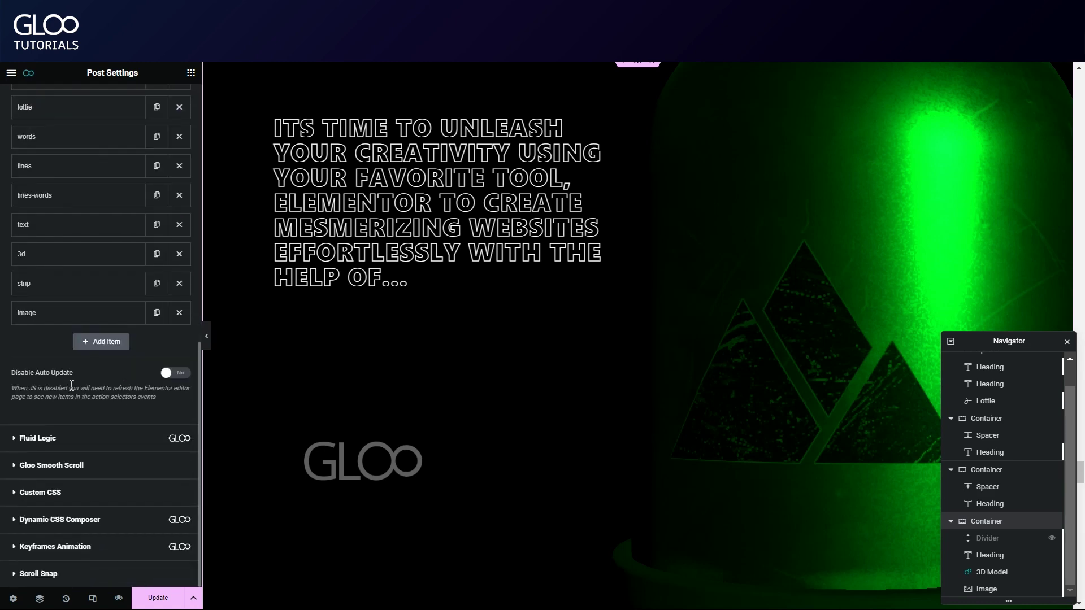
{"action": "left_click", "coordinate": [80, 225]}
{"action": "scroll", "coordinate": [119, 263], "scroll_direction": "down", "scroll_amount": 1}
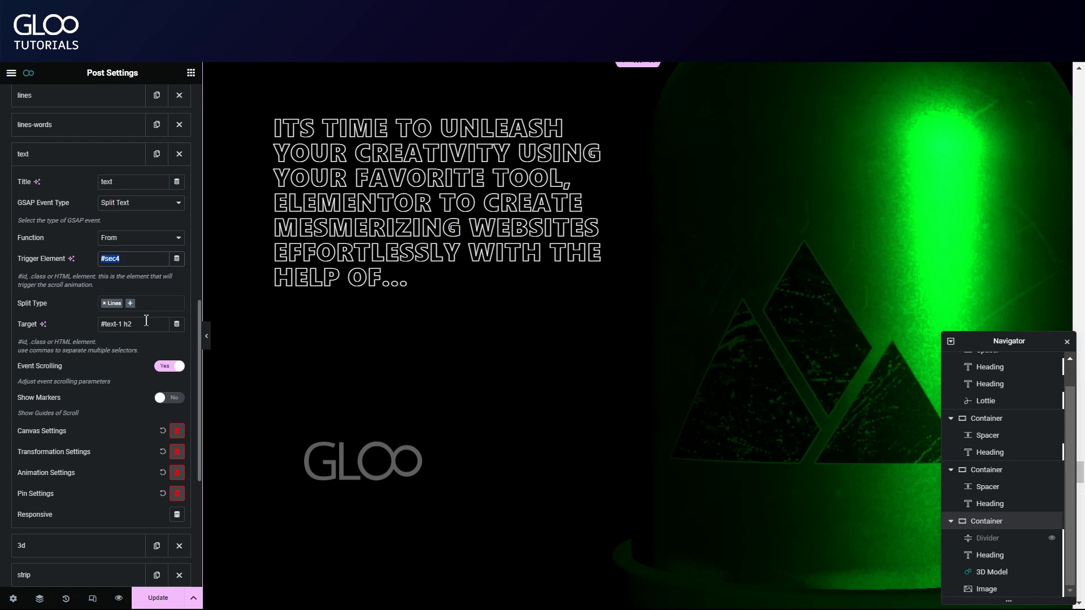
{"action": "left_click_drag", "start_coordinate": [139, 324], "coordinate": [97, 327]}
Step: Review the text animation's transformation (opacity 0) and pin settings, then expand the 3d item
{"action": "left_click", "coordinate": [177, 452]}
{"action": "scroll", "coordinate": [117, 383], "scroll_direction": "down", "scroll_amount": 4}
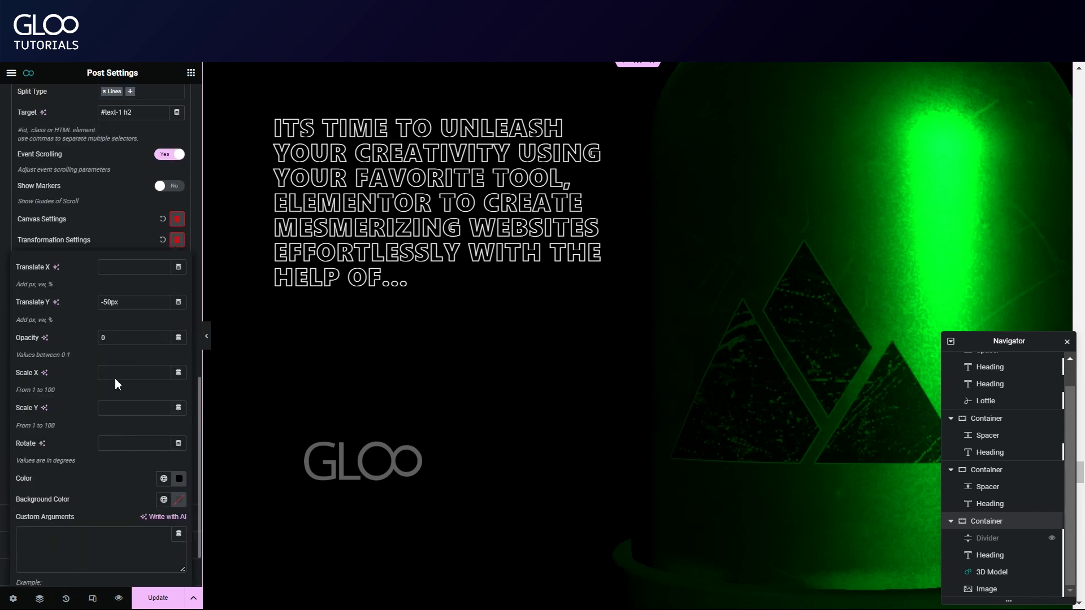
{"action": "left_click", "coordinate": [103, 472]}
{"action": "left_click", "coordinate": [131, 239]}
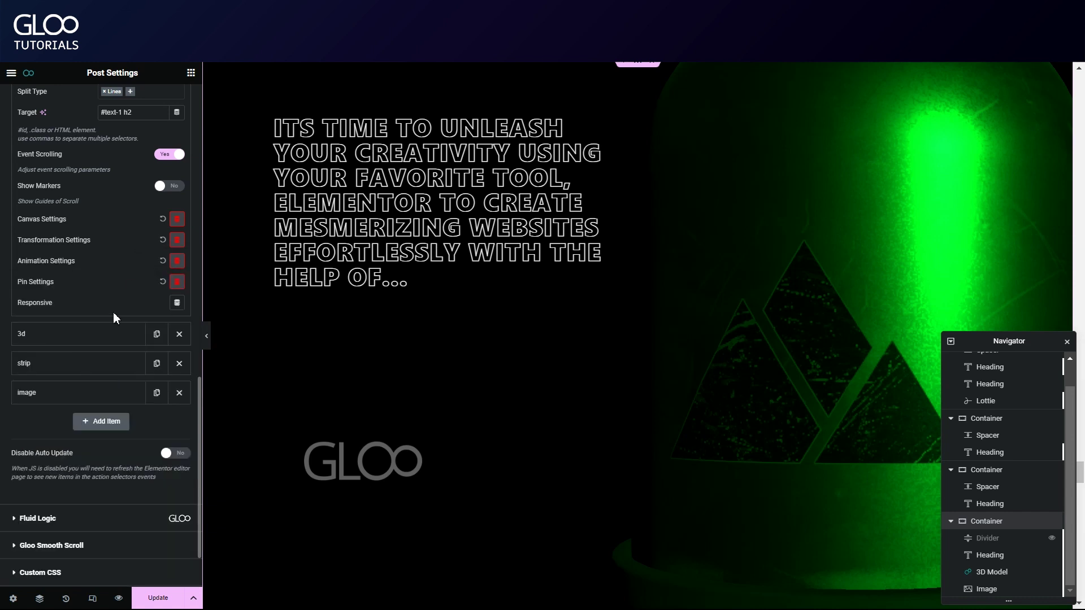
{"action": "scroll", "coordinate": [119, 314], "scroll_direction": "up", "scroll_amount": 1}
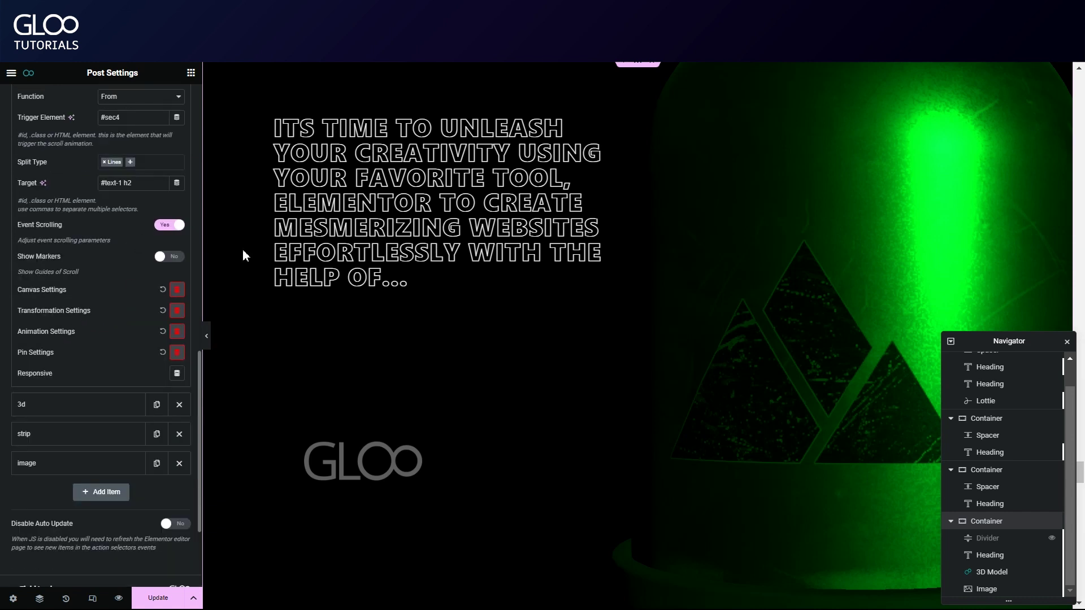
{"action": "left_click", "coordinate": [177, 352]}
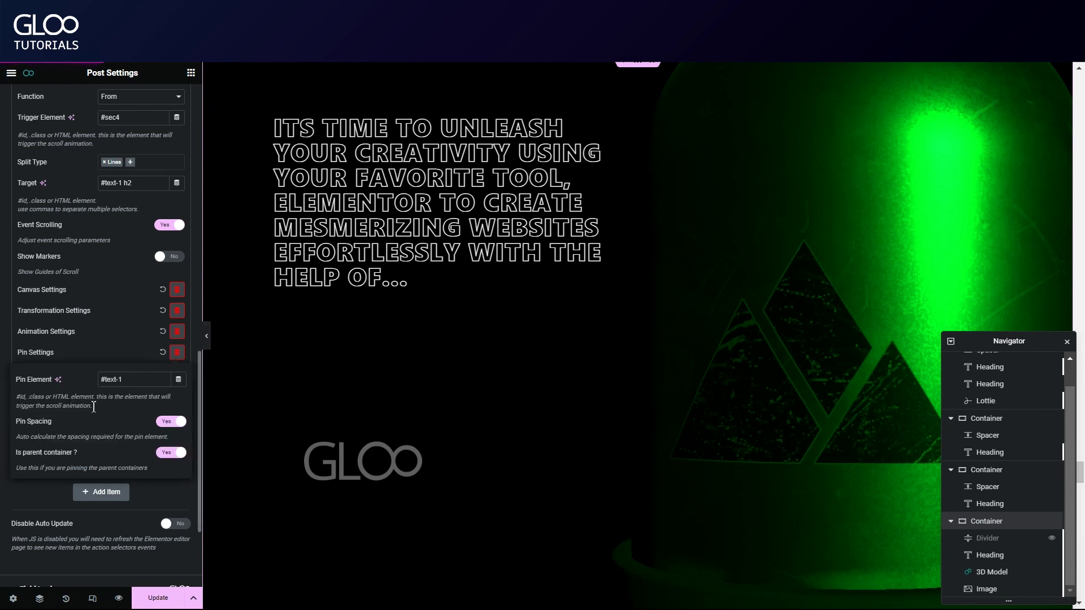
{"action": "left_click", "coordinate": [97, 355]}
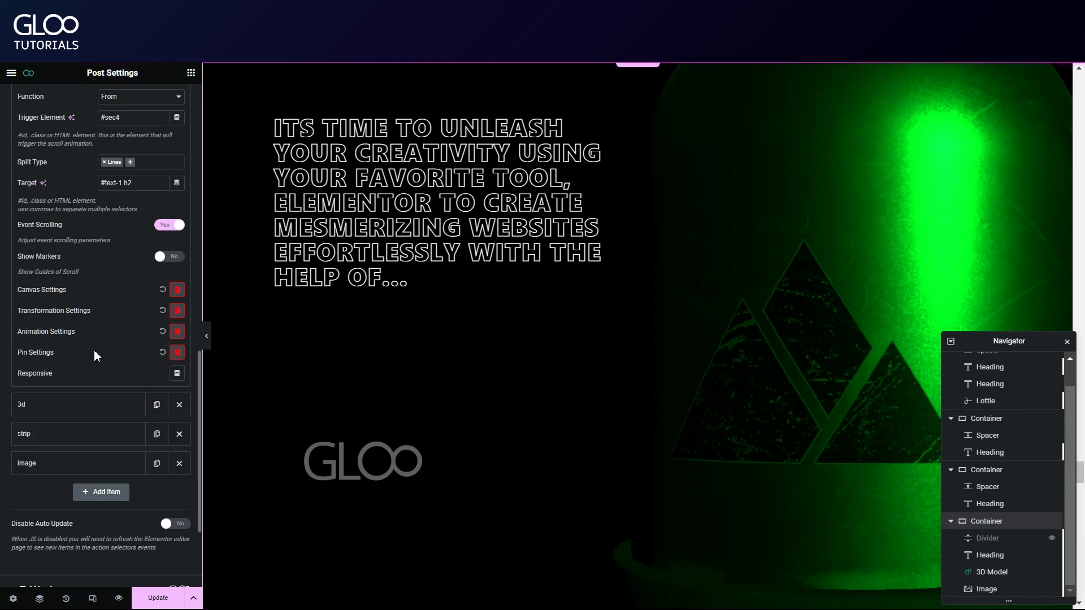
{"action": "left_click", "coordinate": [66, 414]}
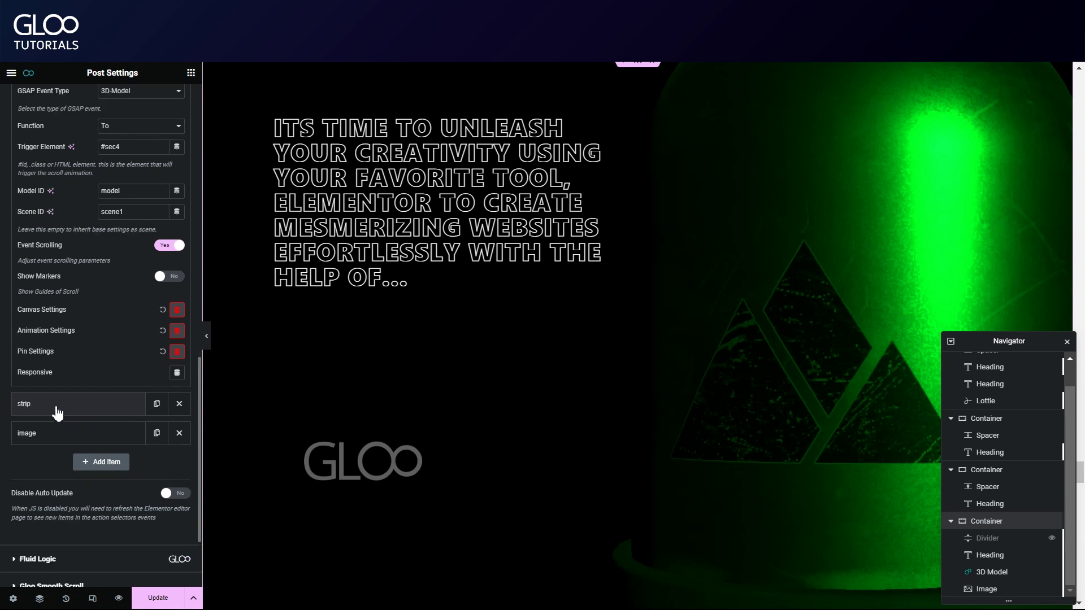
{"action": "scroll", "coordinate": [100, 230], "scroll_direction": "up", "scroll_amount": 1}
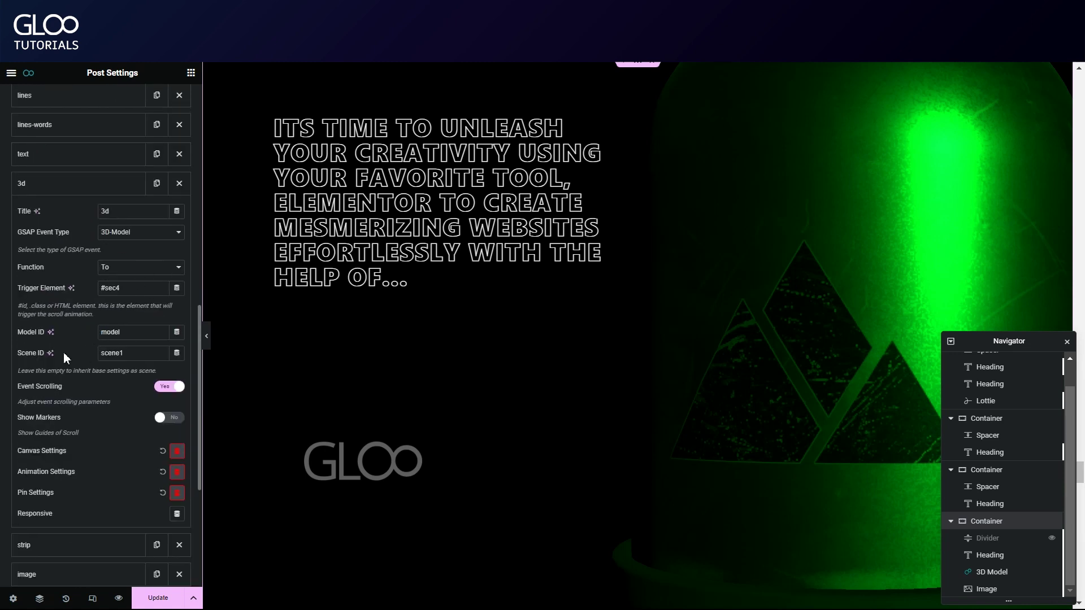